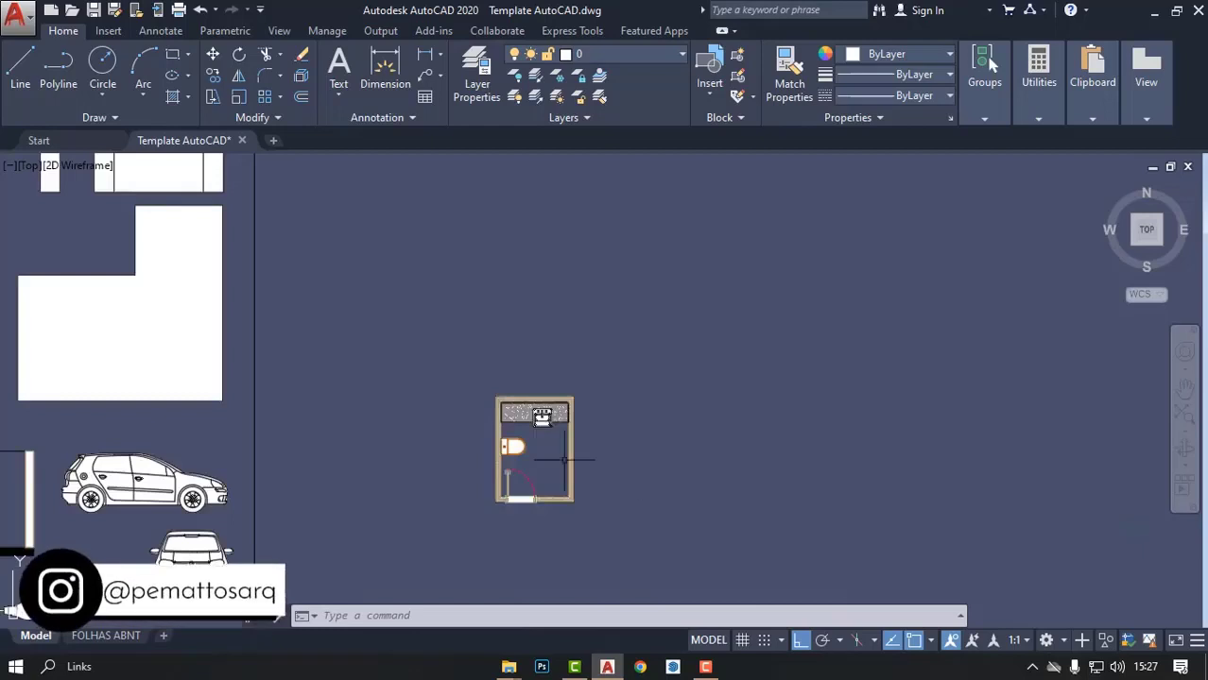
Step: Apply the 'Two: Vertical' standard viewport layout so both viewports show the bathroom plan
scroll(564, 460, "up", 2)
left_click(414, 327)
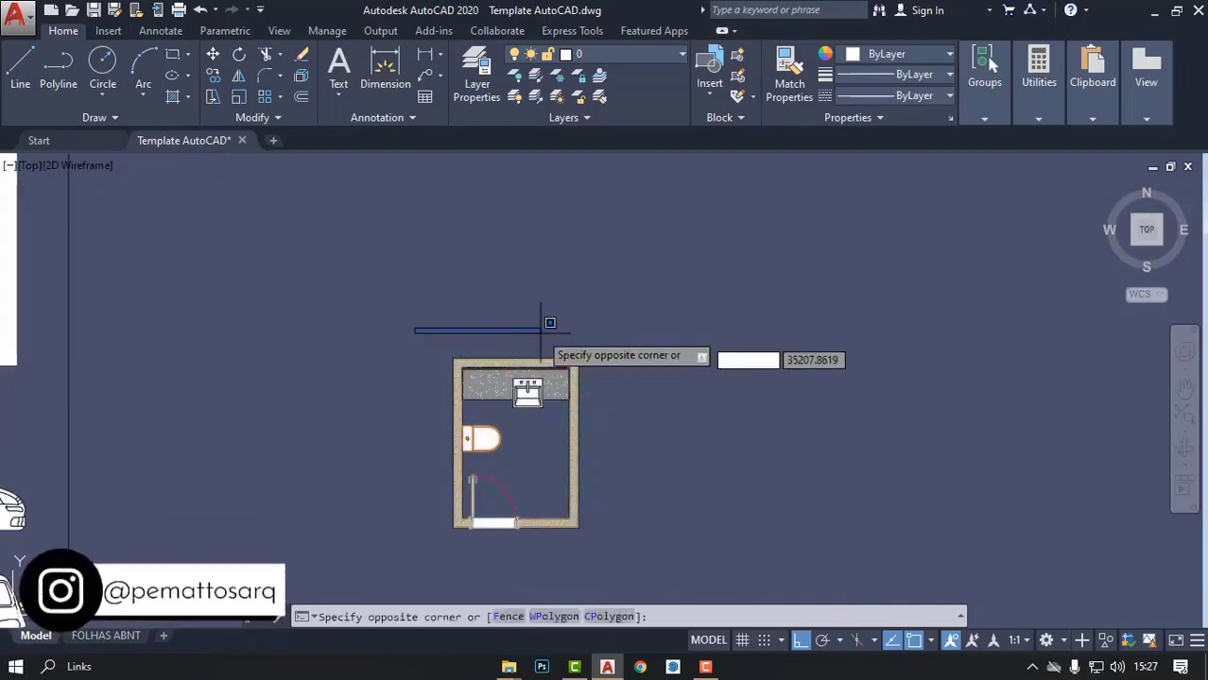
key("Escape")
type("VIEW")
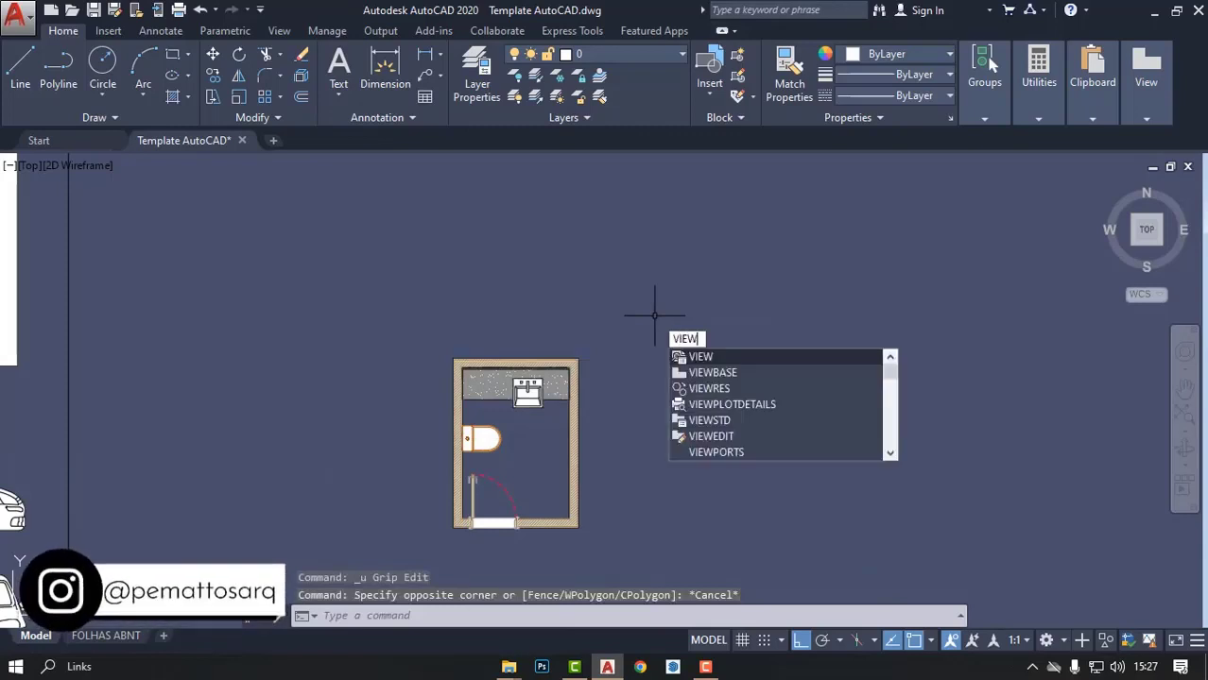
left_click(746, 450)
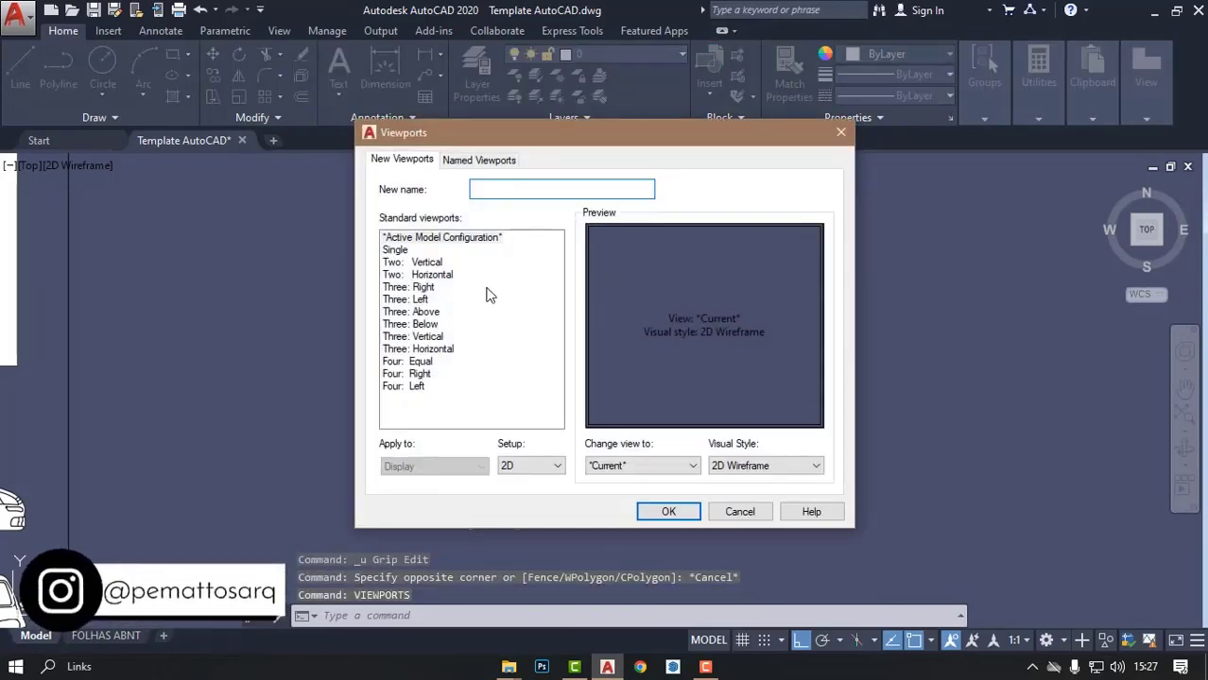
left_click(427, 263)
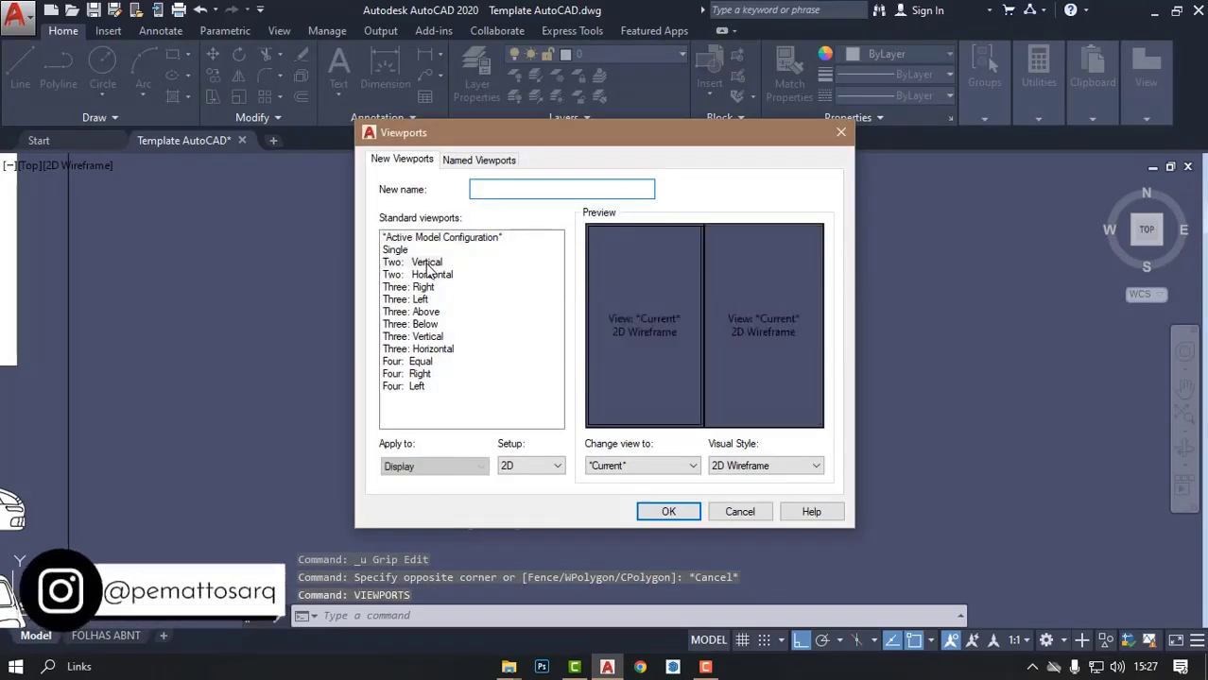
left_click(670, 512)
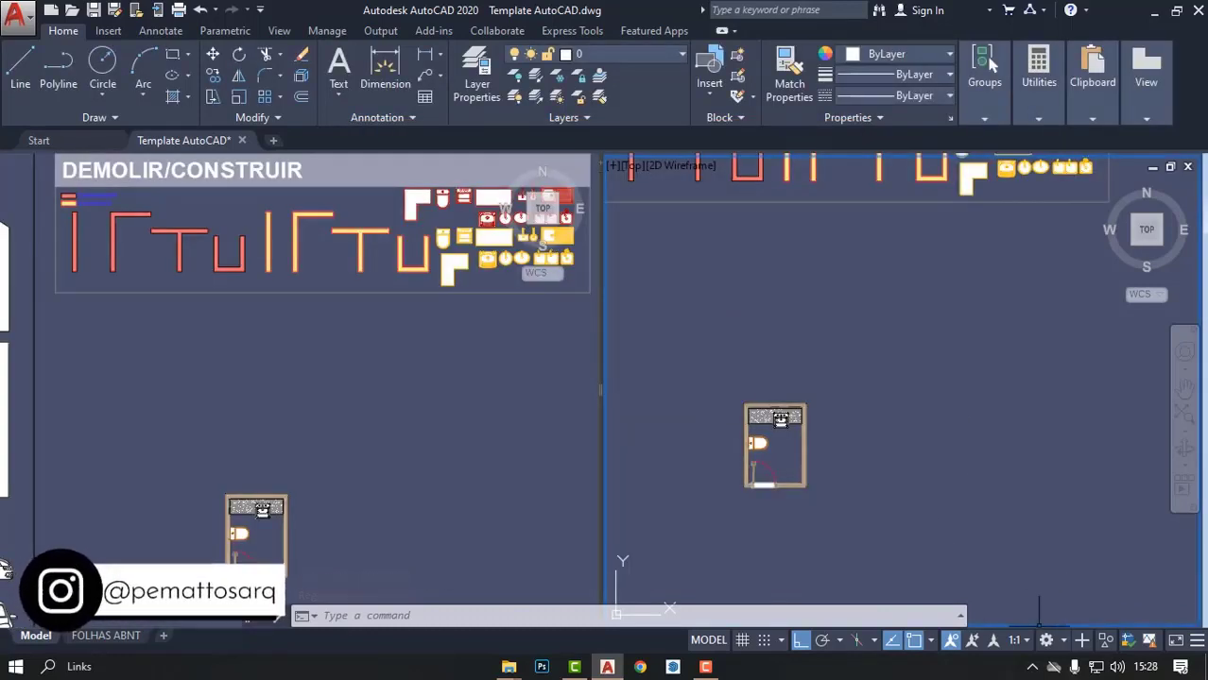
Step: Switch to the 3D Basics workspace and show the right viewport in SW Isometric
left_click(1057, 643)
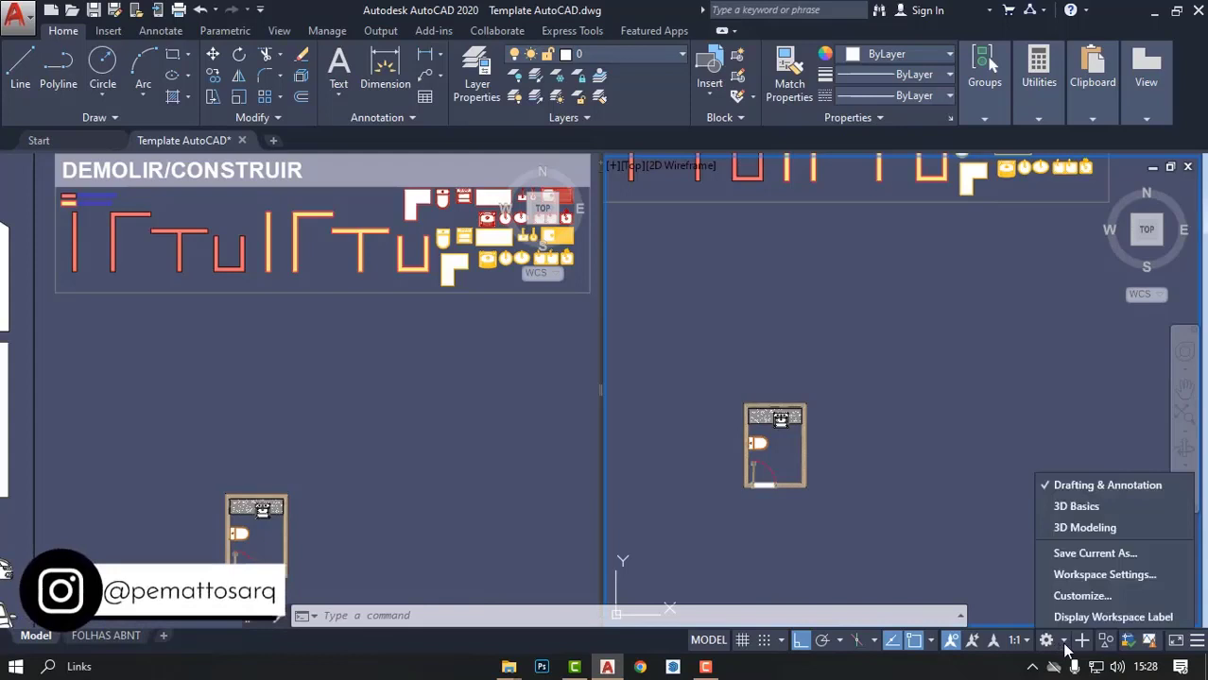
left_click(1076, 508)
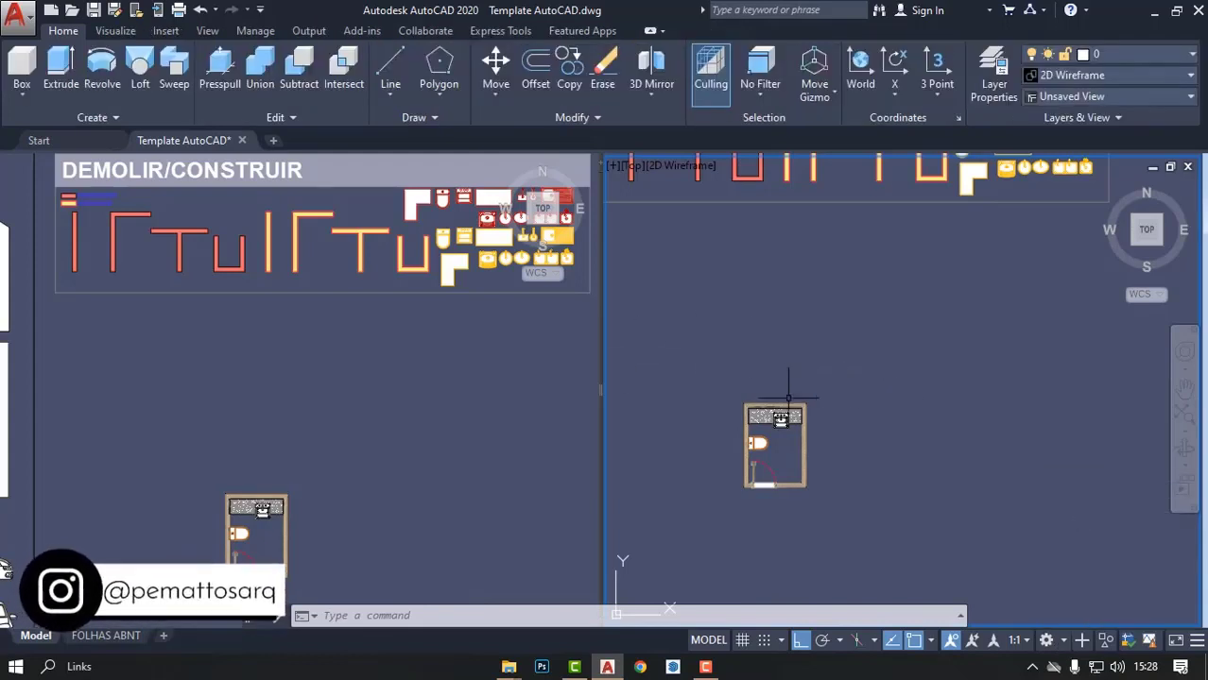
left_click(1063, 98)
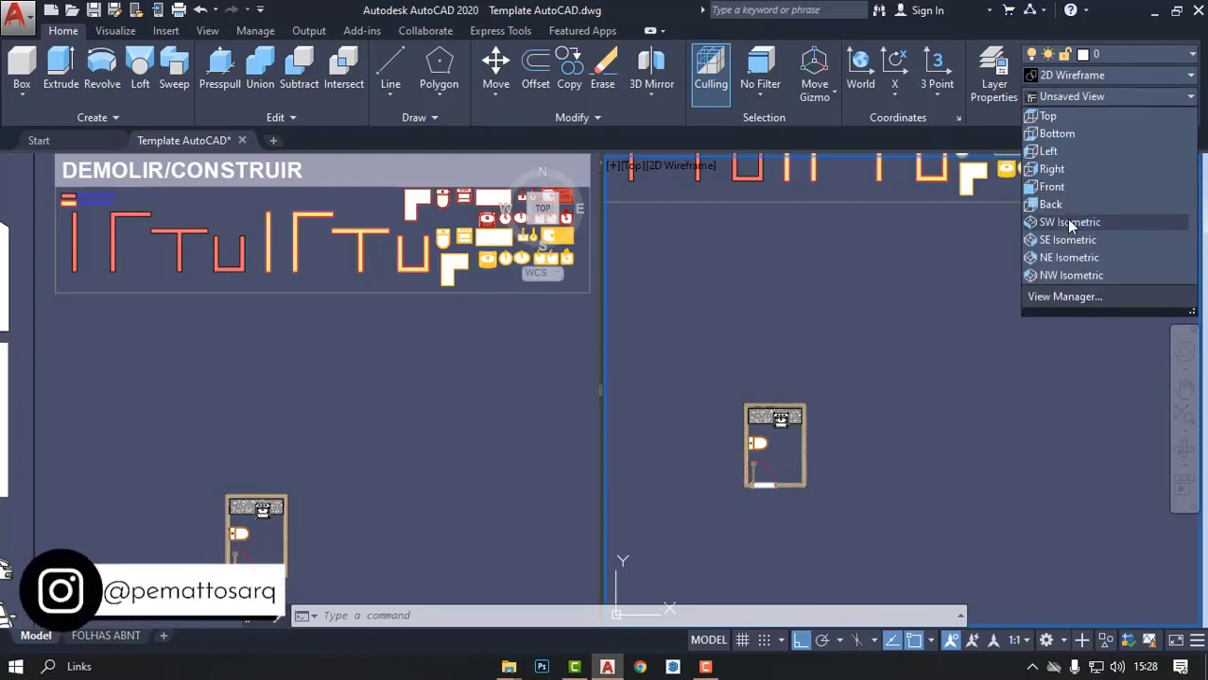
left_click(1069, 223)
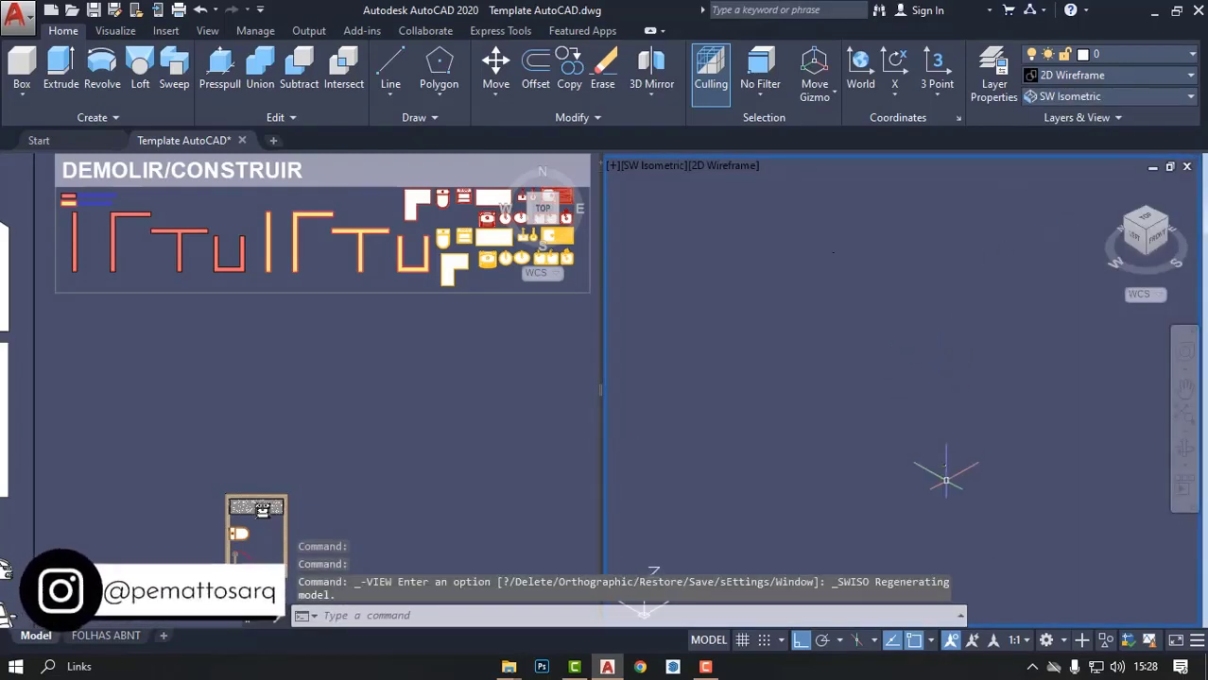
scroll(871, 383, "up", 3)
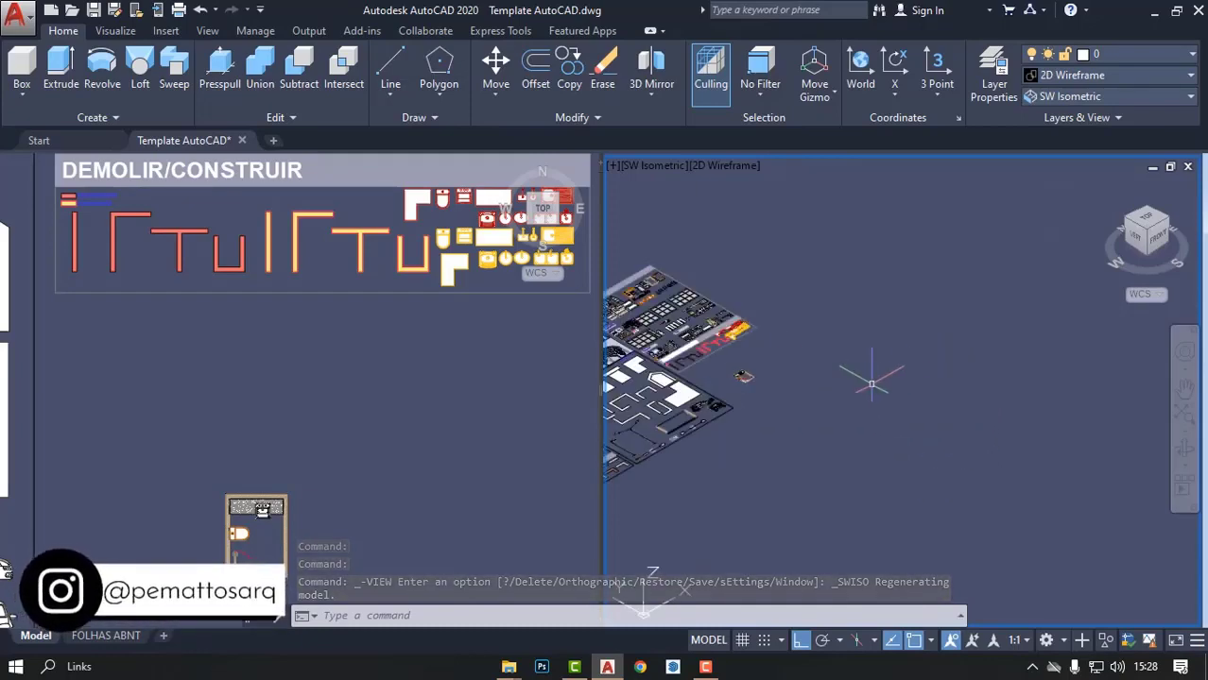
scroll(871, 383, "up", 3)
middle_click_drag(666, 279, 855, 350)
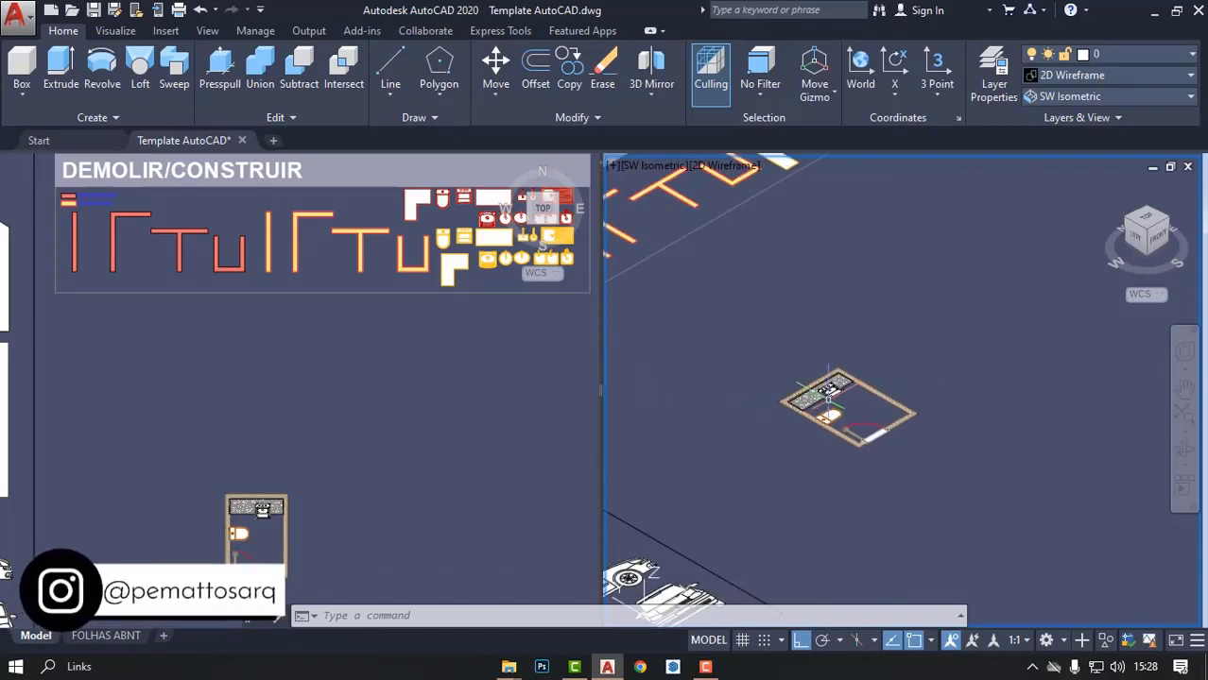
Step: Change the right viewport to SE Isometric and centre the bathroom plan in it
left_click(1082, 97)
left_click(1066, 240)
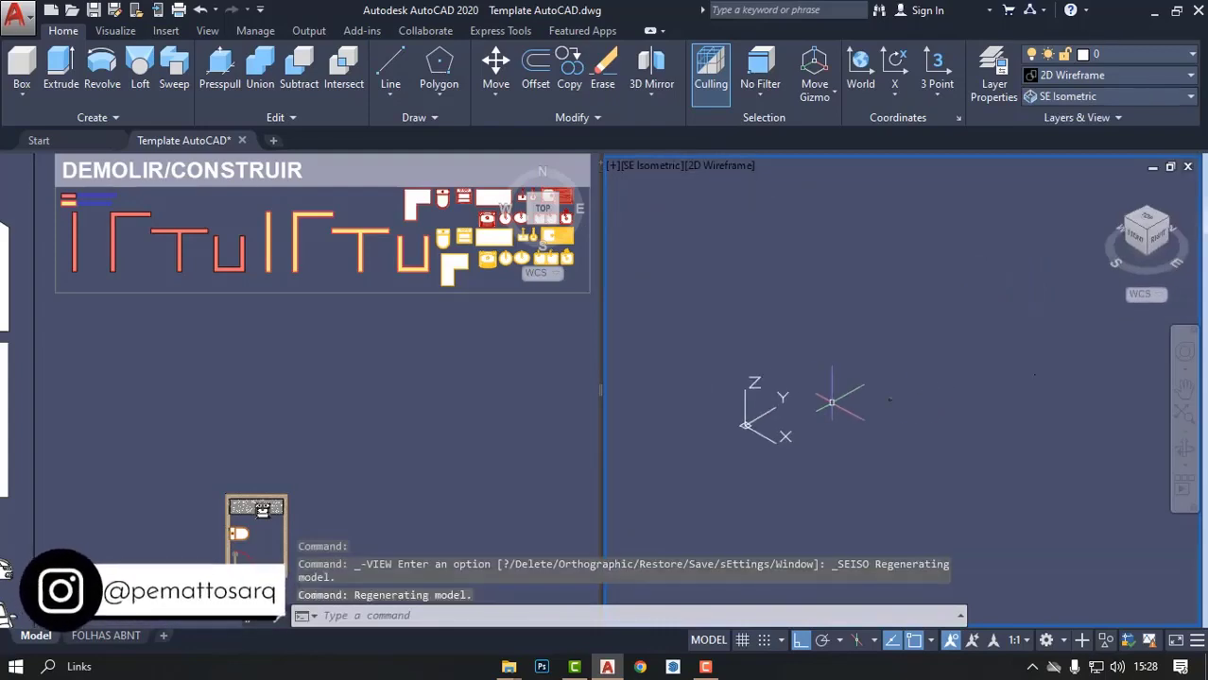
scroll(973, 336, "up", 5)
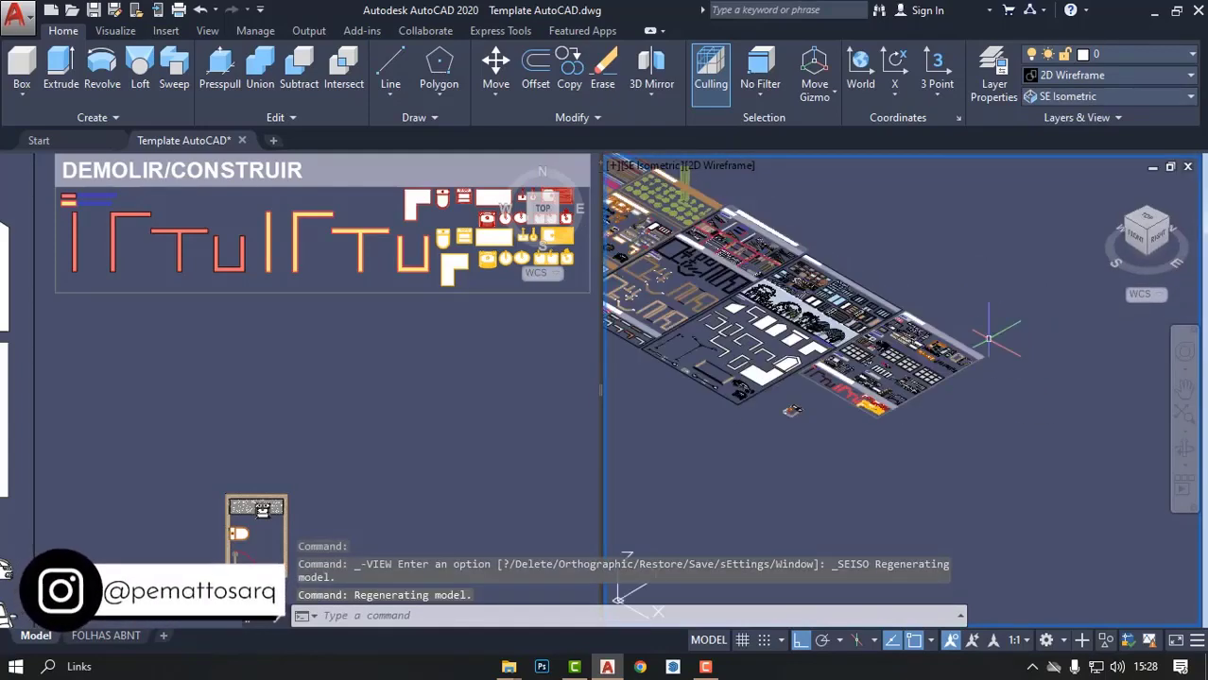
middle_click_drag(700, 434, 884, 378)
scroll(879, 415, "up", 3)
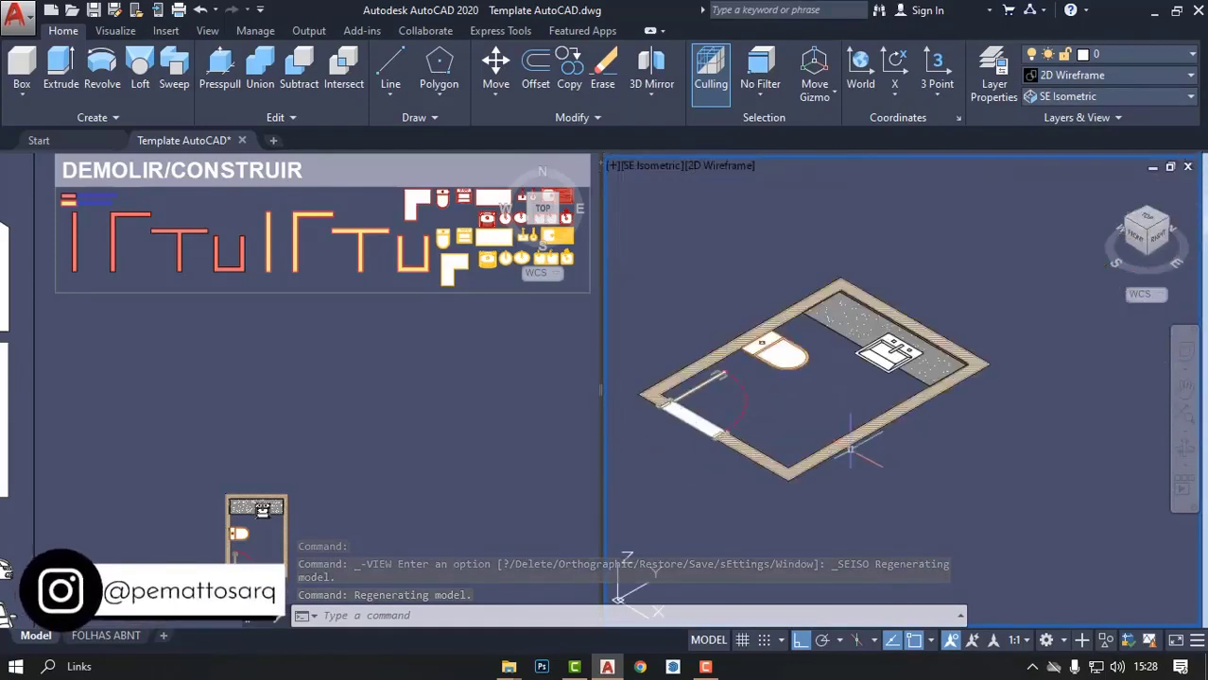
scroll(881, 426, "up", 2)
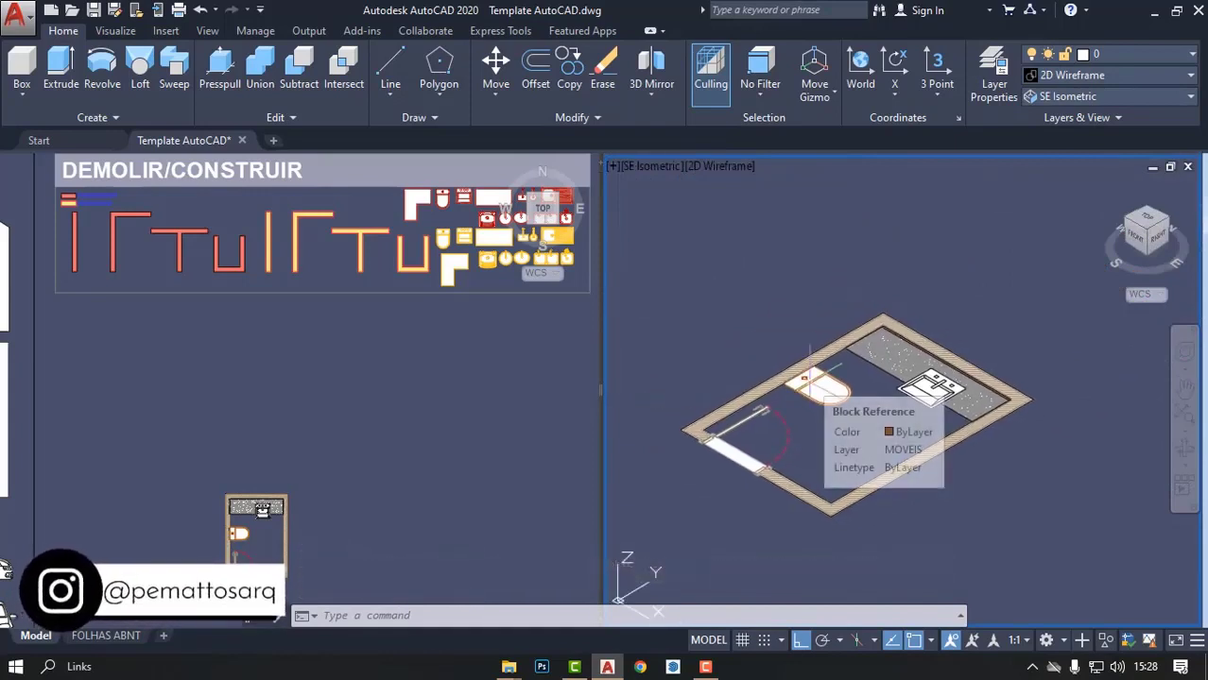
middle_click_drag(847, 356, 878, 340)
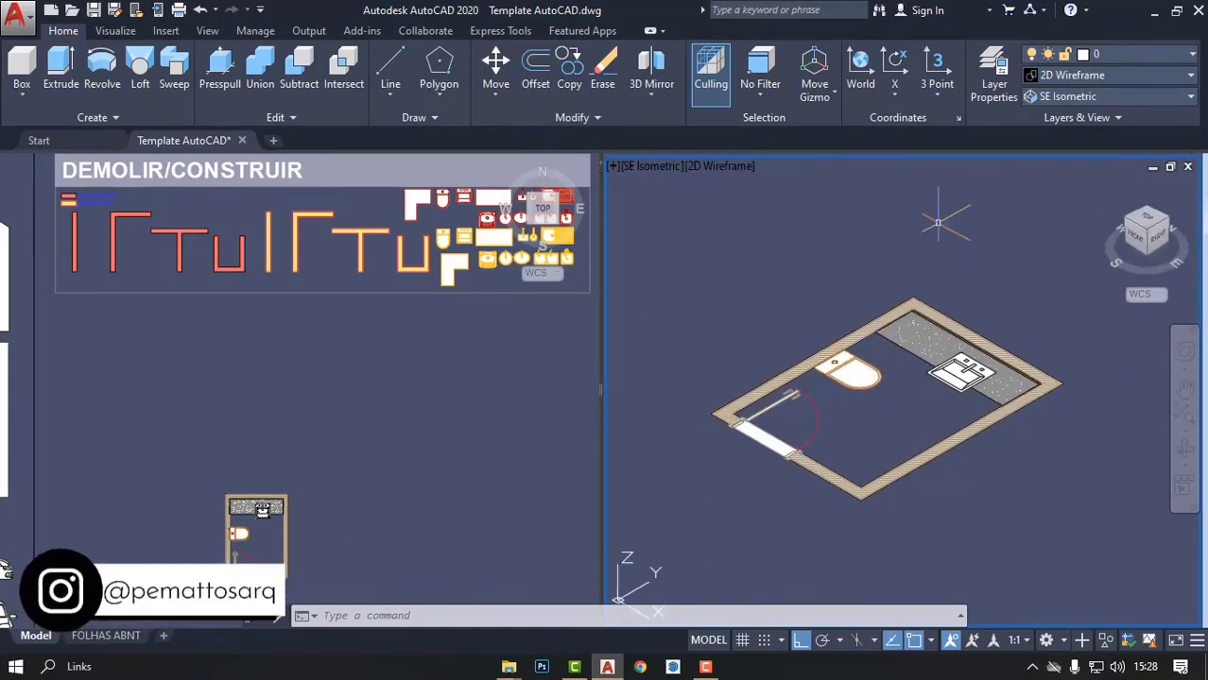
Step: Set the UCS to View and window-select the whole bathroom plan in the right viewport
left_click(944, 96)
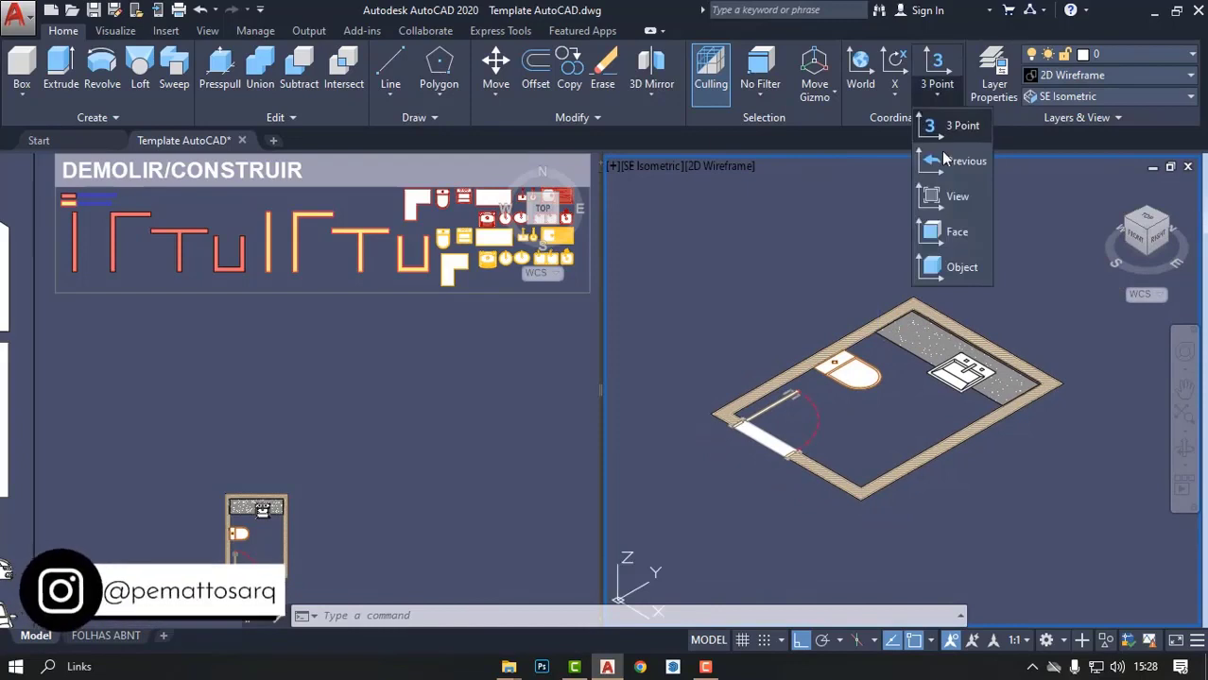
left_click(951, 203)
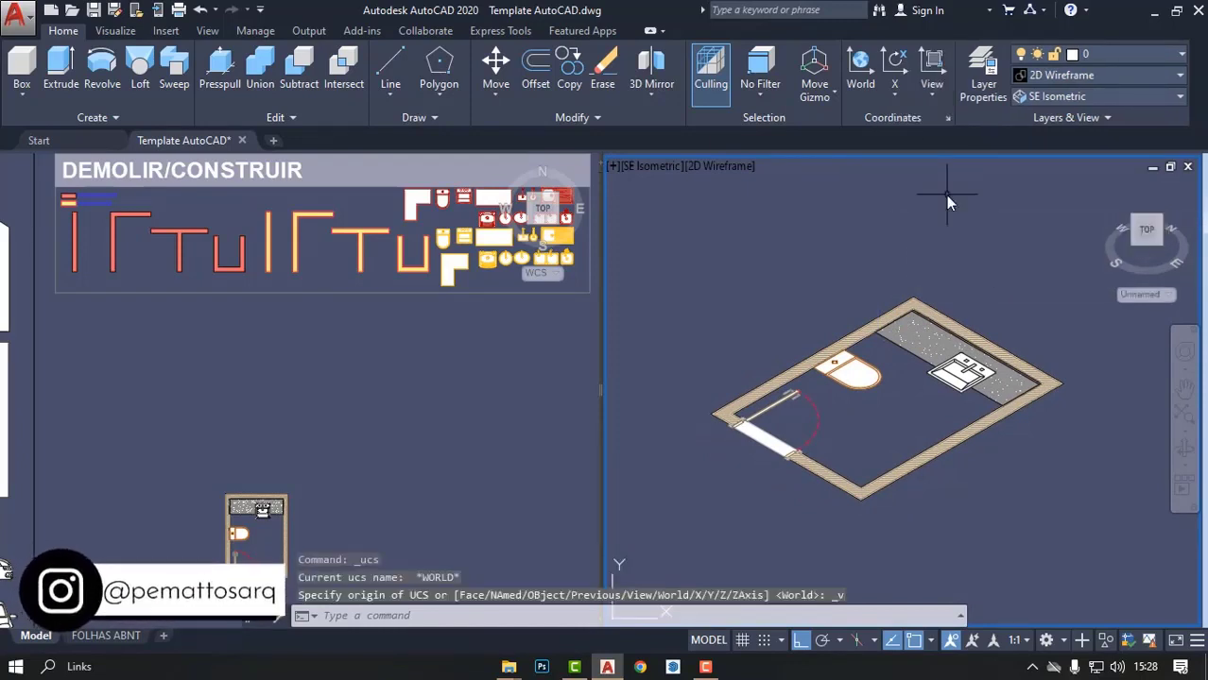
left_click(656, 210)
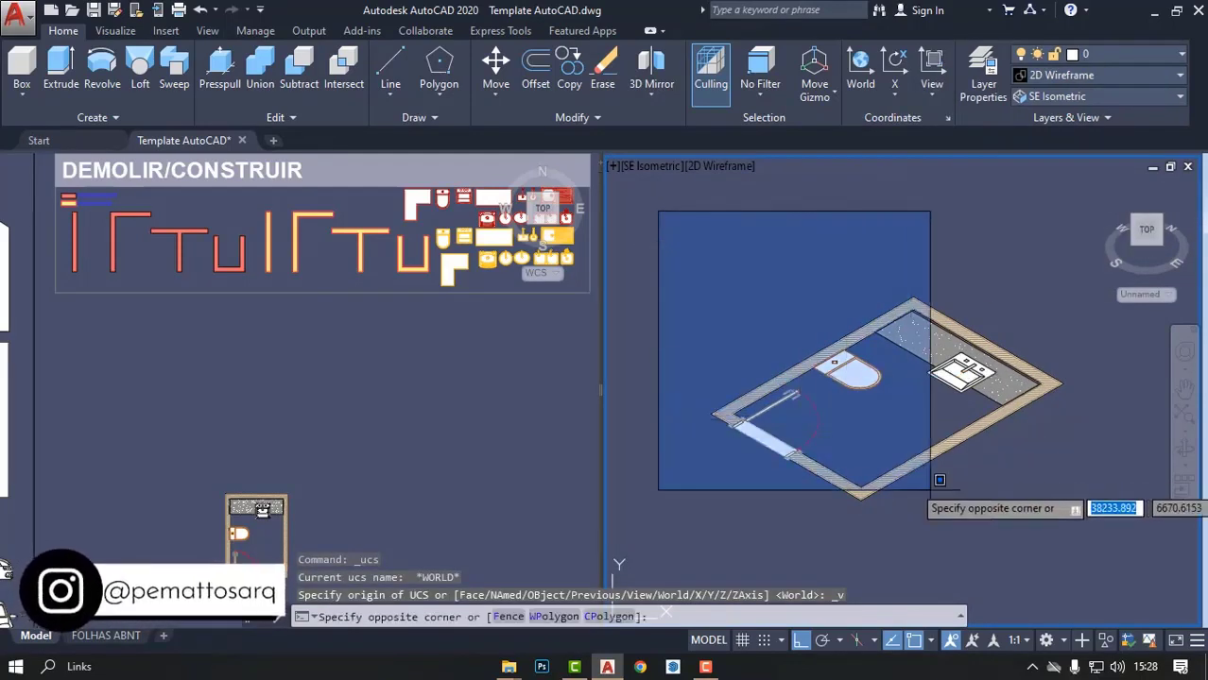
left_click(1111, 559)
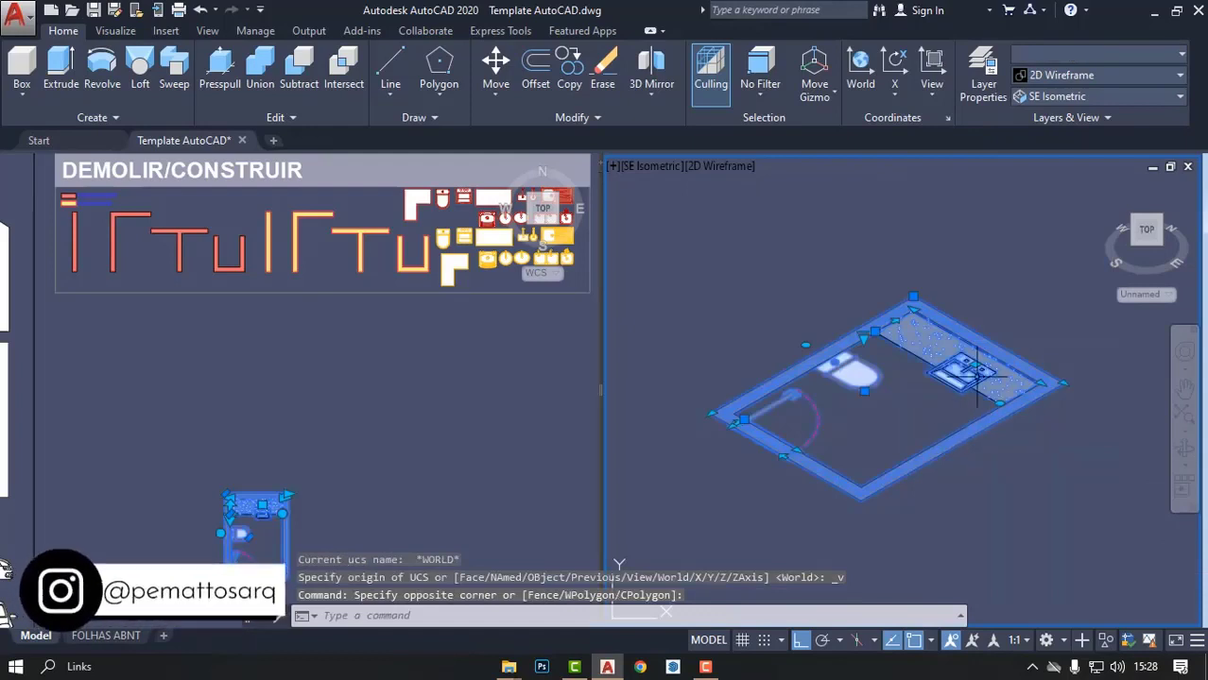
mouse_move(983, 355)
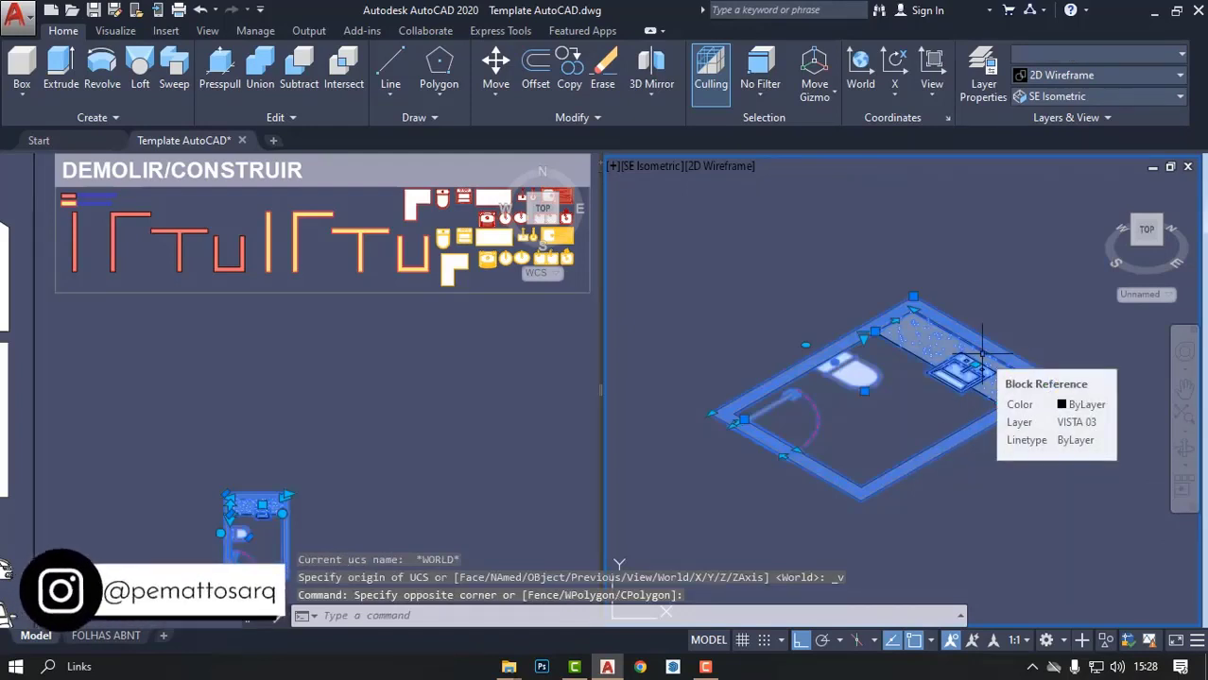
Step: Copy the isometric bathroom plan to the clipboard and make the left viewport active
right_click(981, 355)
mouse_move(1032, 305)
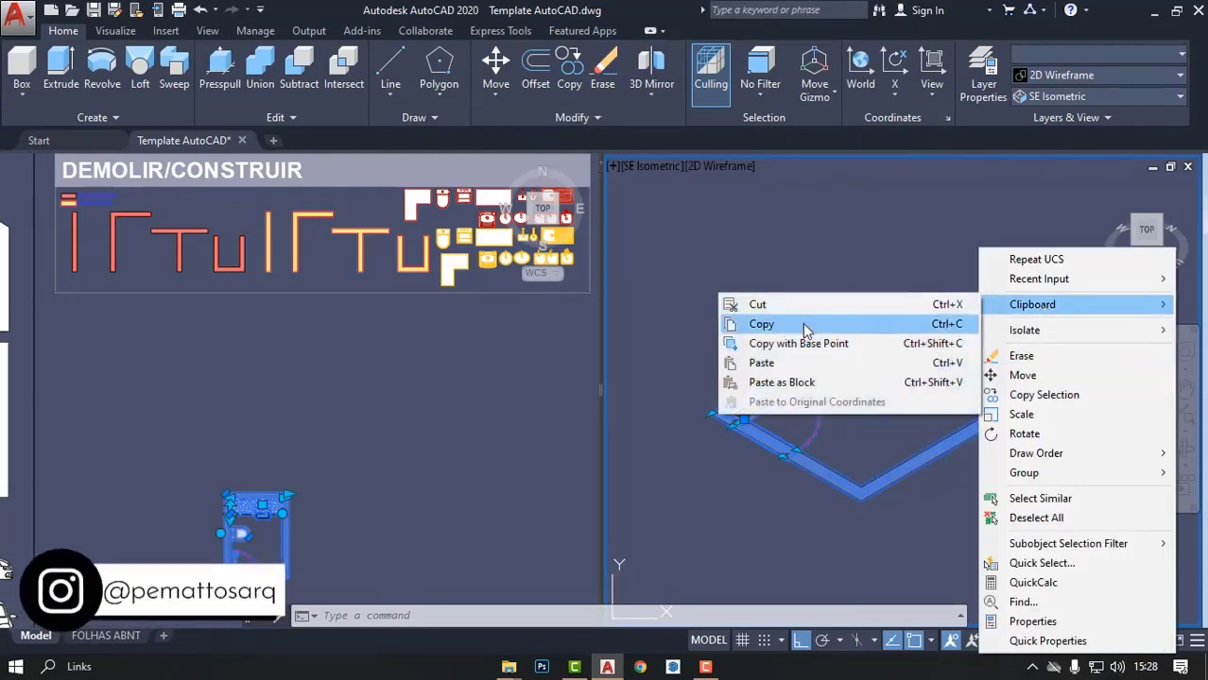
left_click(762, 324)
left_click(439, 348)
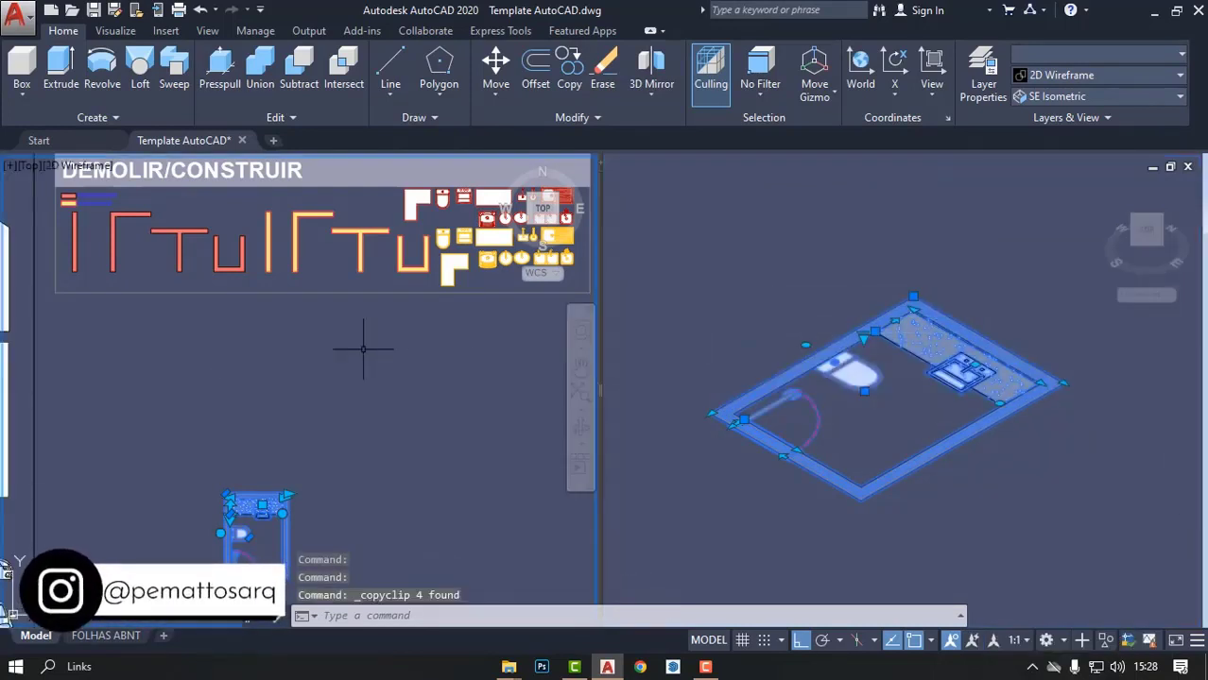
left_click(330, 375)
left_click(334, 378)
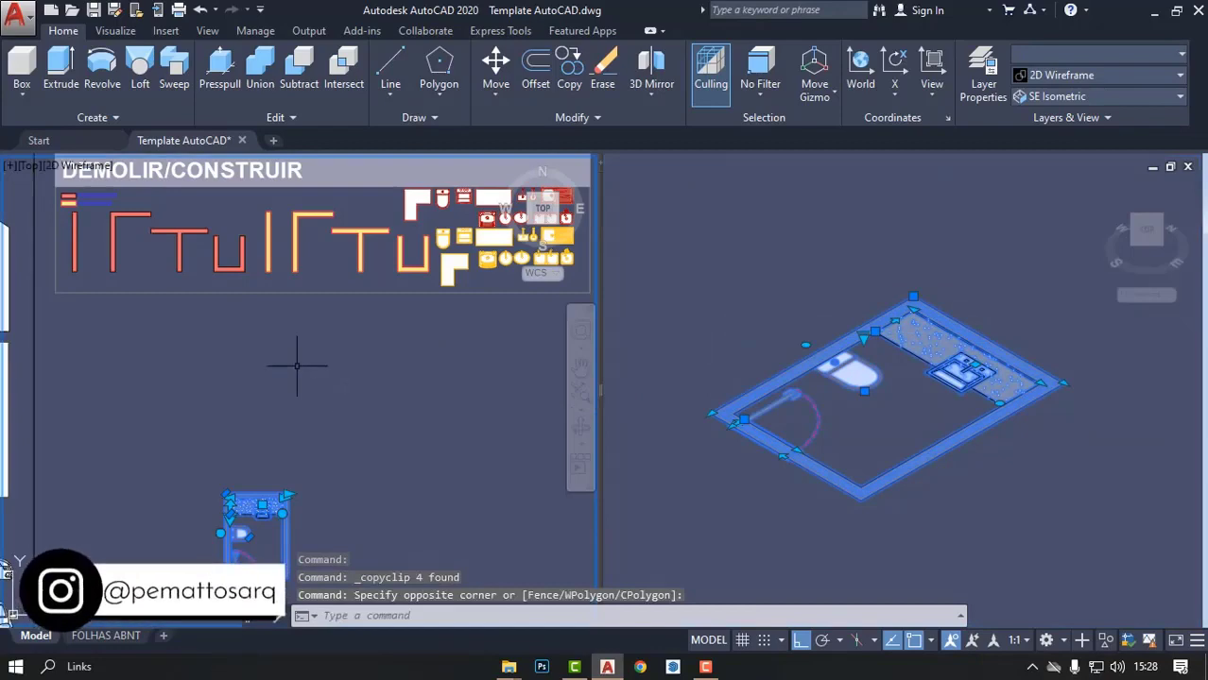
Step: Paste the copied plan above-right of the flat bathroom plan
right_click(376, 370)
mouse_move(428, 304)
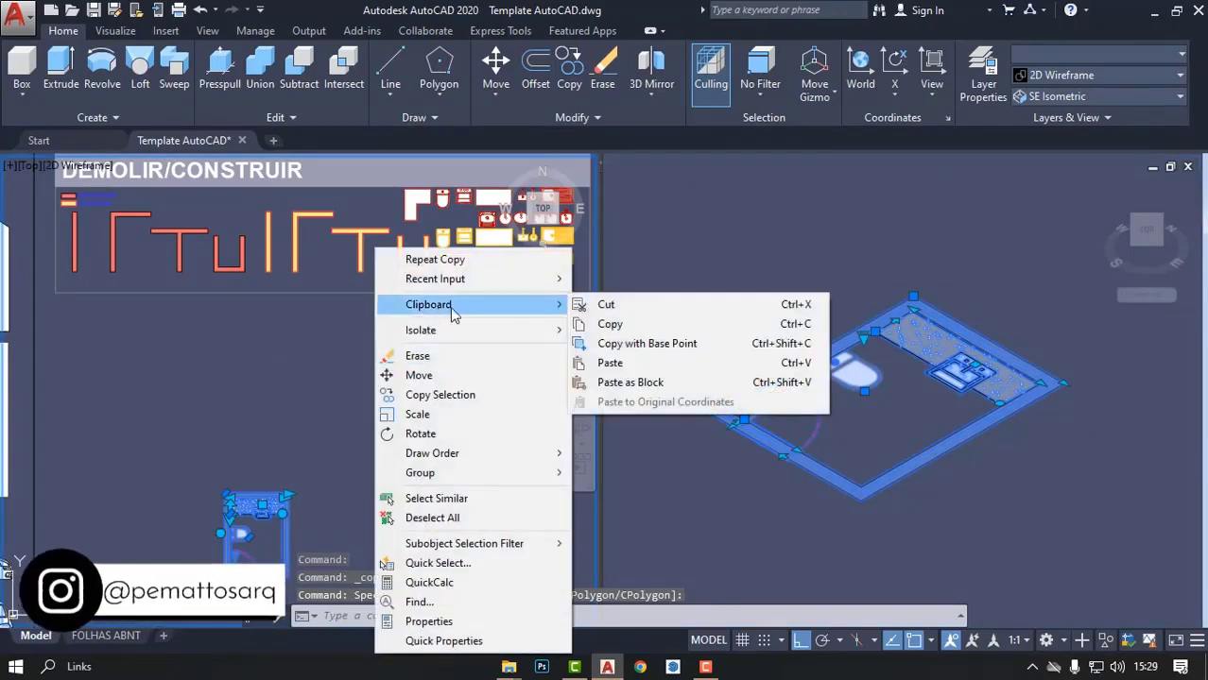
left_click(610, 363)
scroll(397, 383, "down", 3)
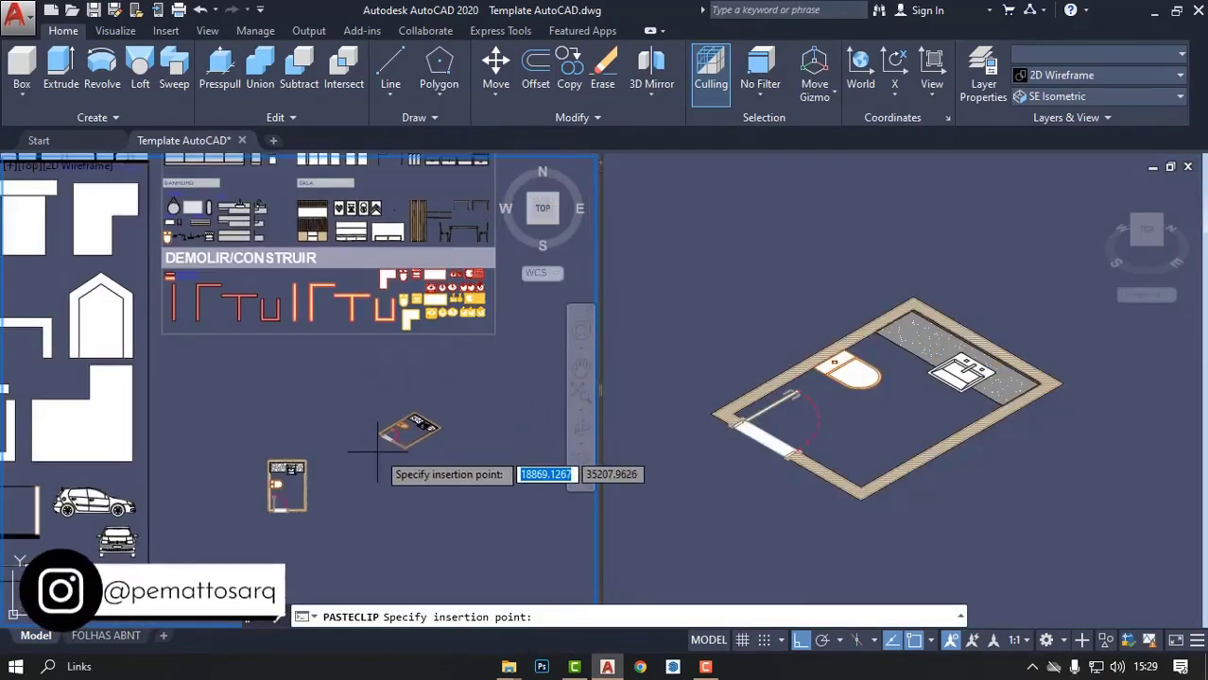
scroll(356, 425, "down", 2)
left_click(356, 425)
scroll(385, 381, "down", 2)
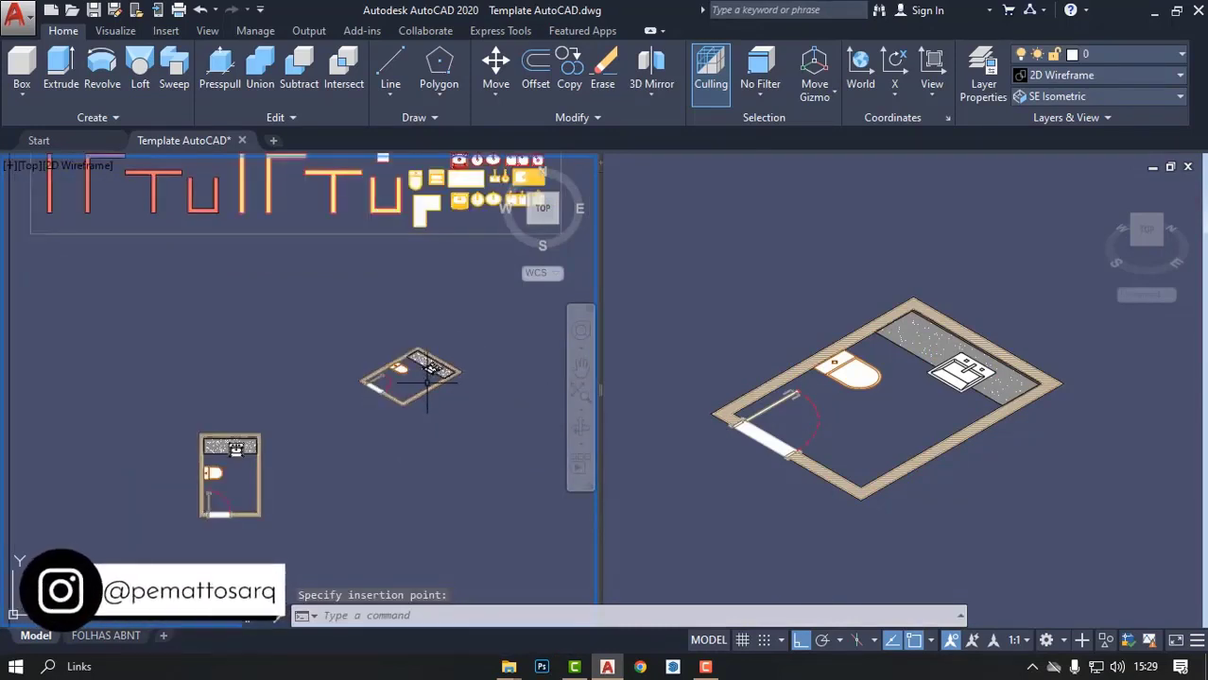
left_click(379, 480)
key("Escape")
type("vie")
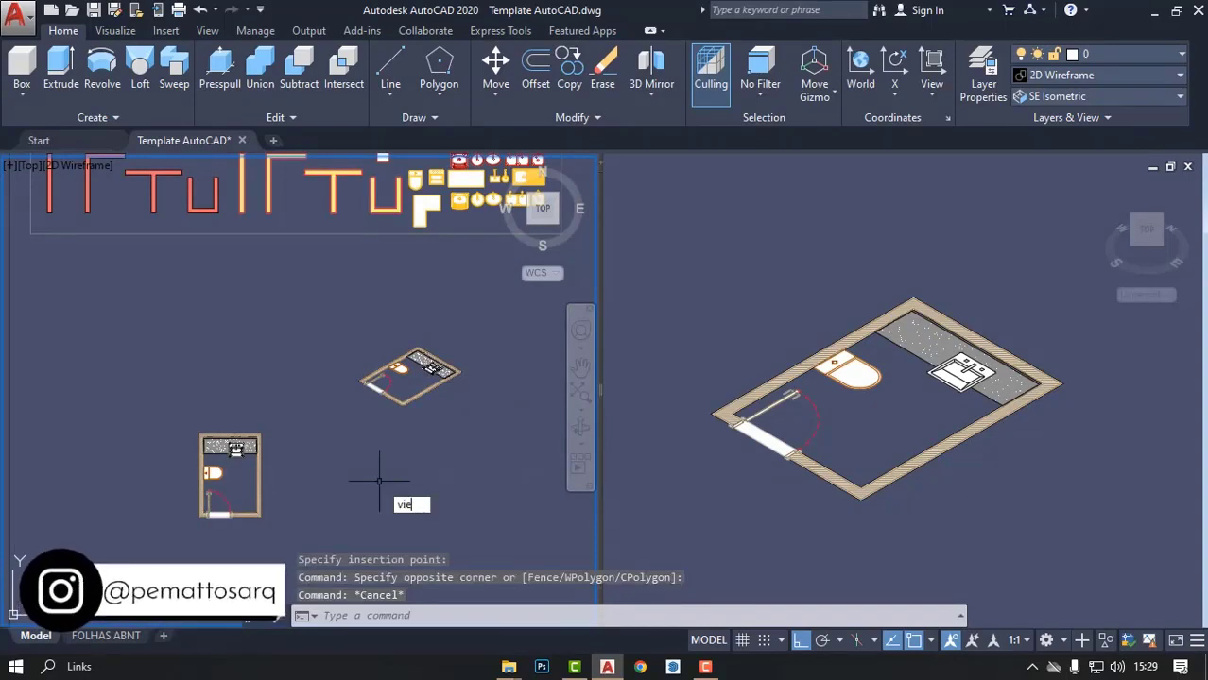
type("w")
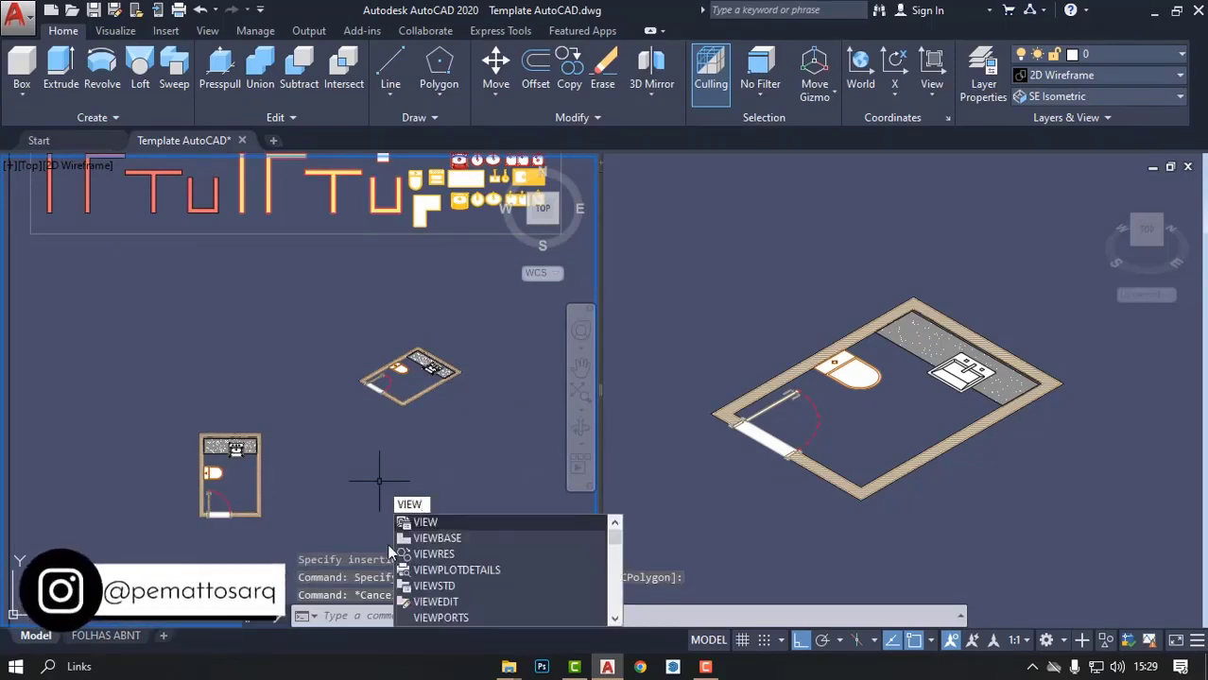
left_click(454, 616)
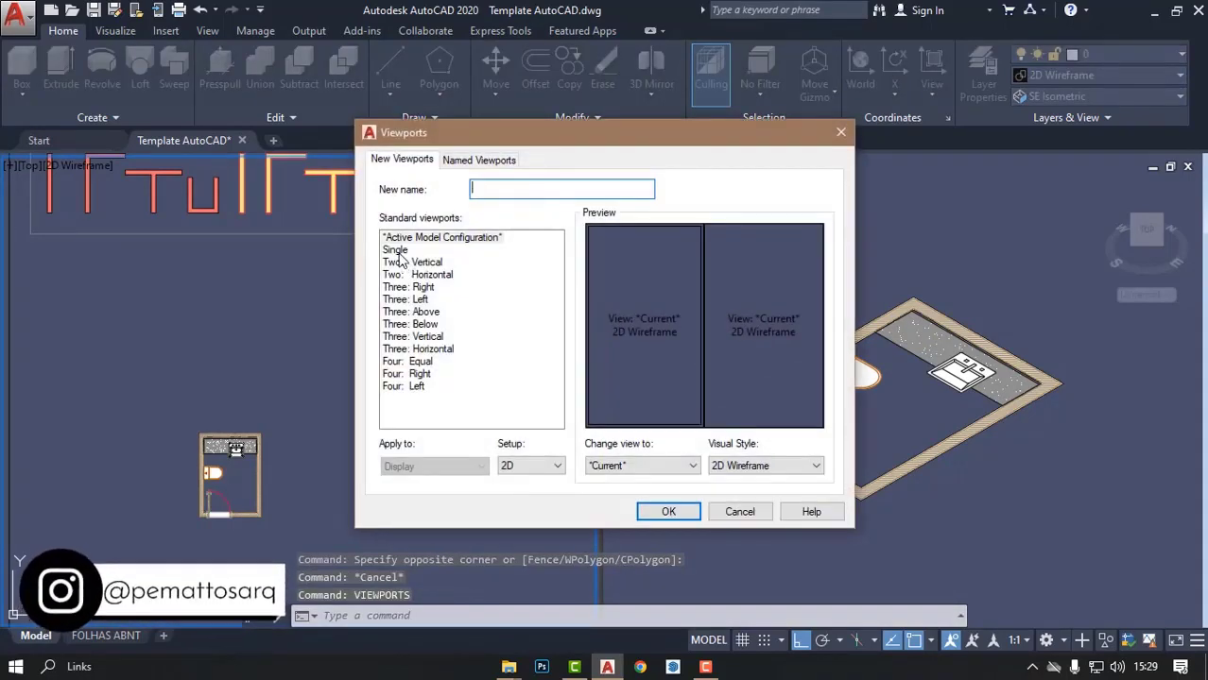
Step: Return to a single viewport and switch to the Drafting & Annotation workspace
left_click(395, 249)
left_click(659, 511)
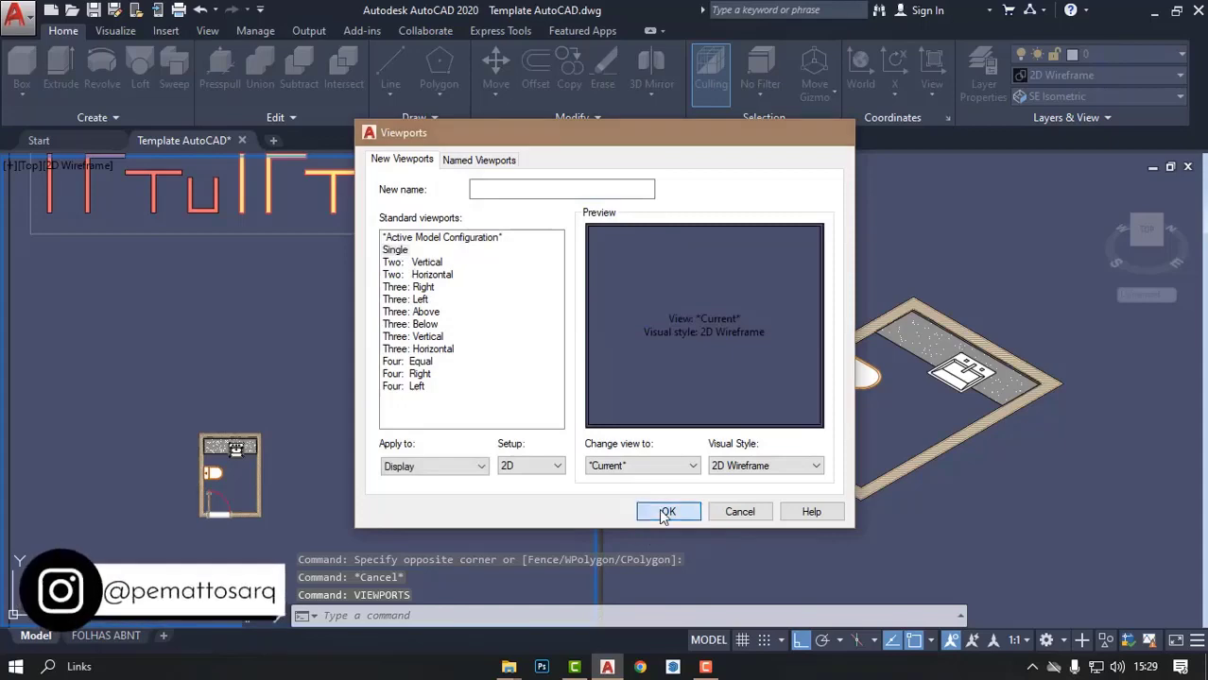
scroll(732, 438, "down", 3)
scroll(822, 458, "down", 3)
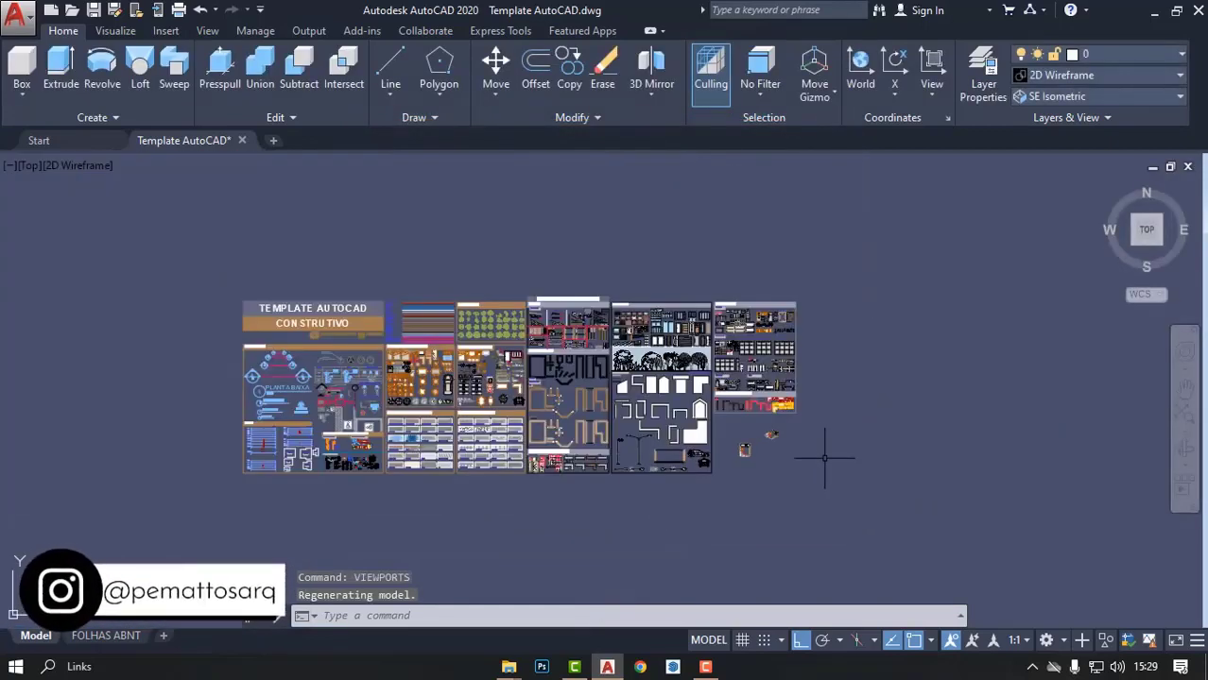
scroll(782, 423, "up", 4)
scroll(826, 437, "up", 2)
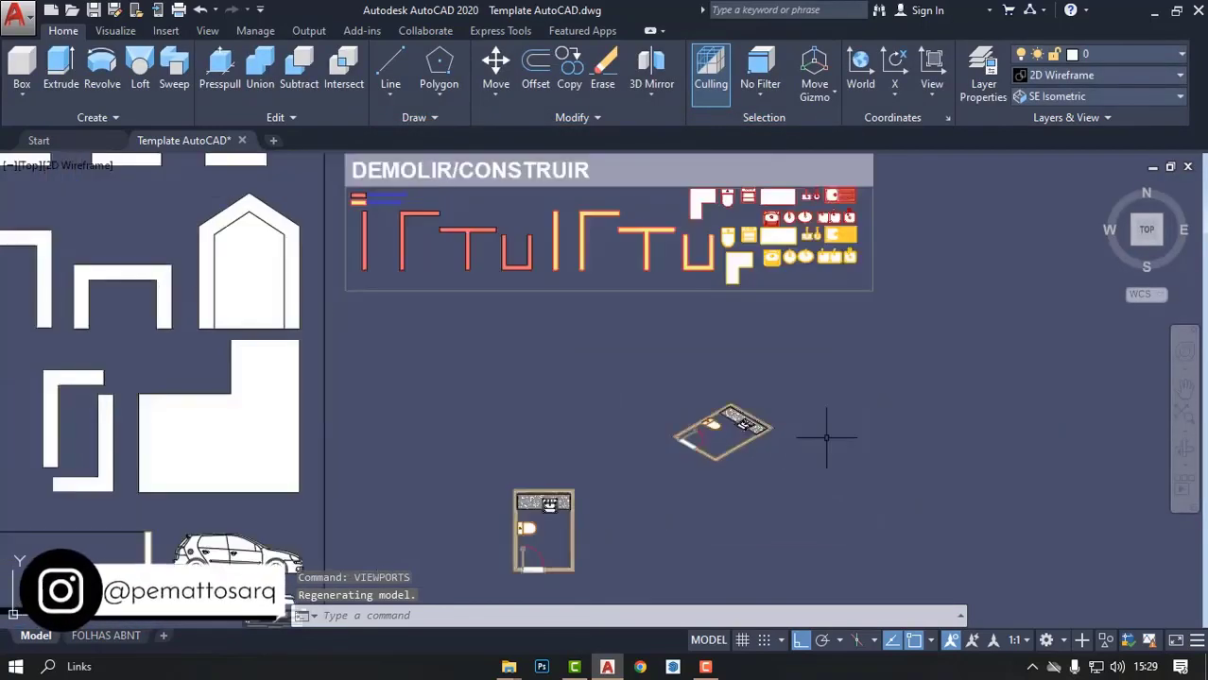
left_click(1065, 643)
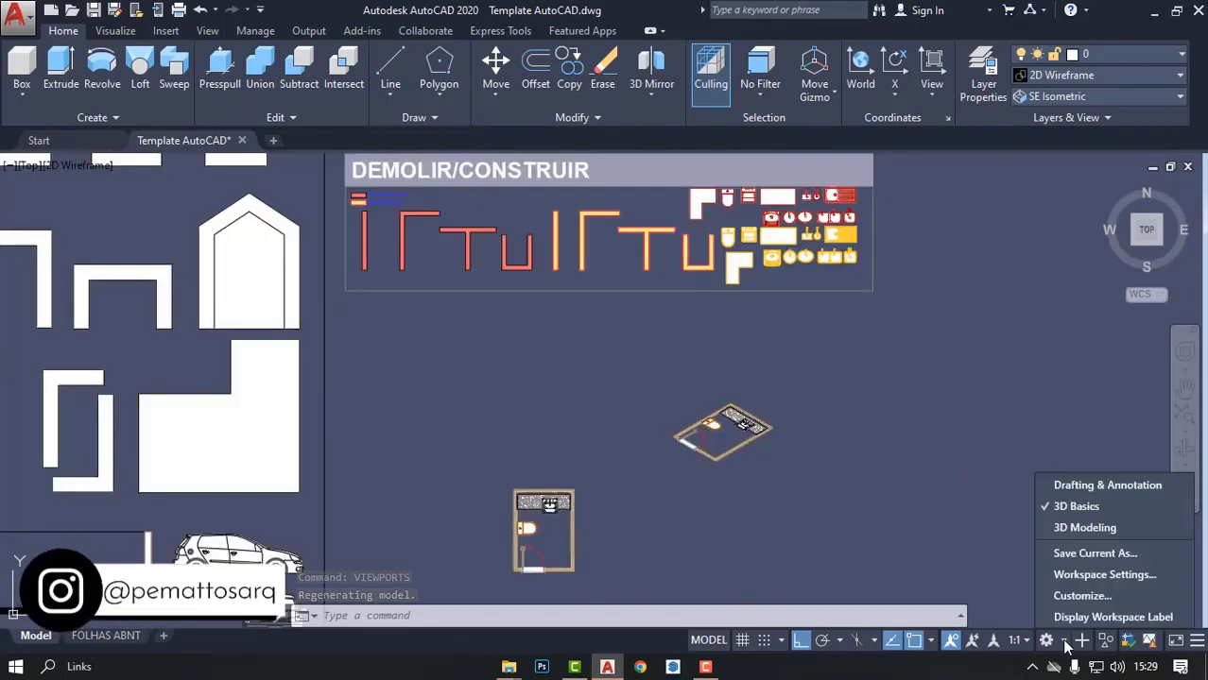
left_click(1107, 486)
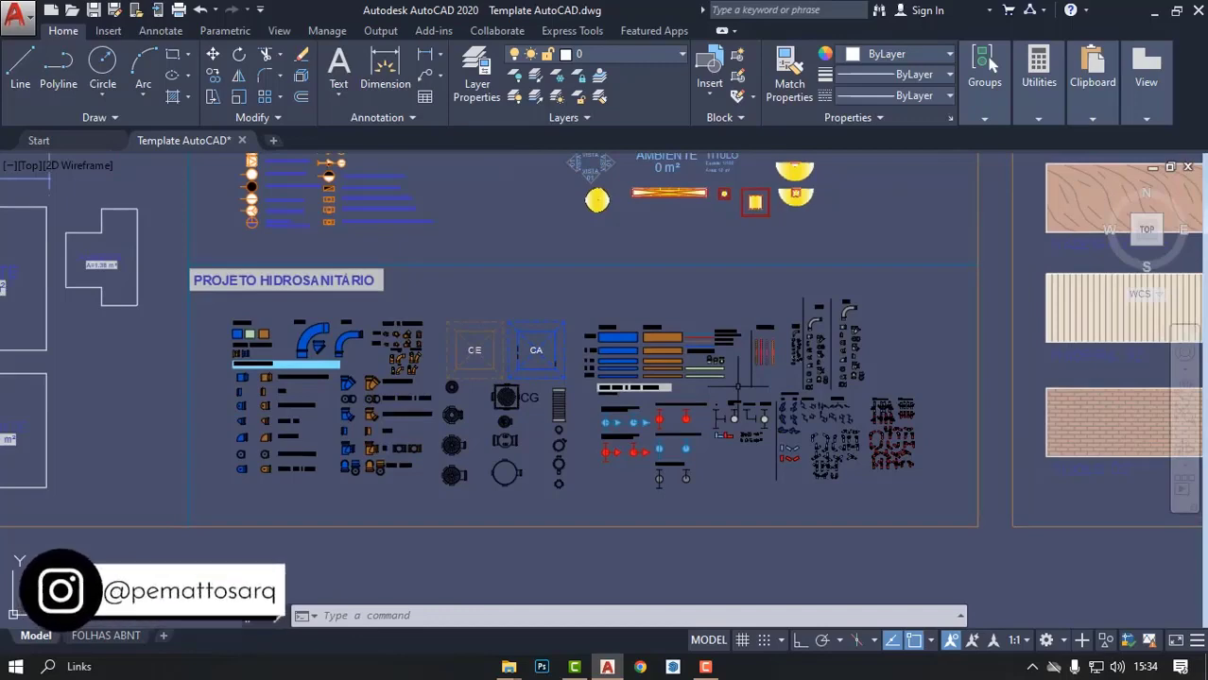
scroll(677, 390, "up", 4)
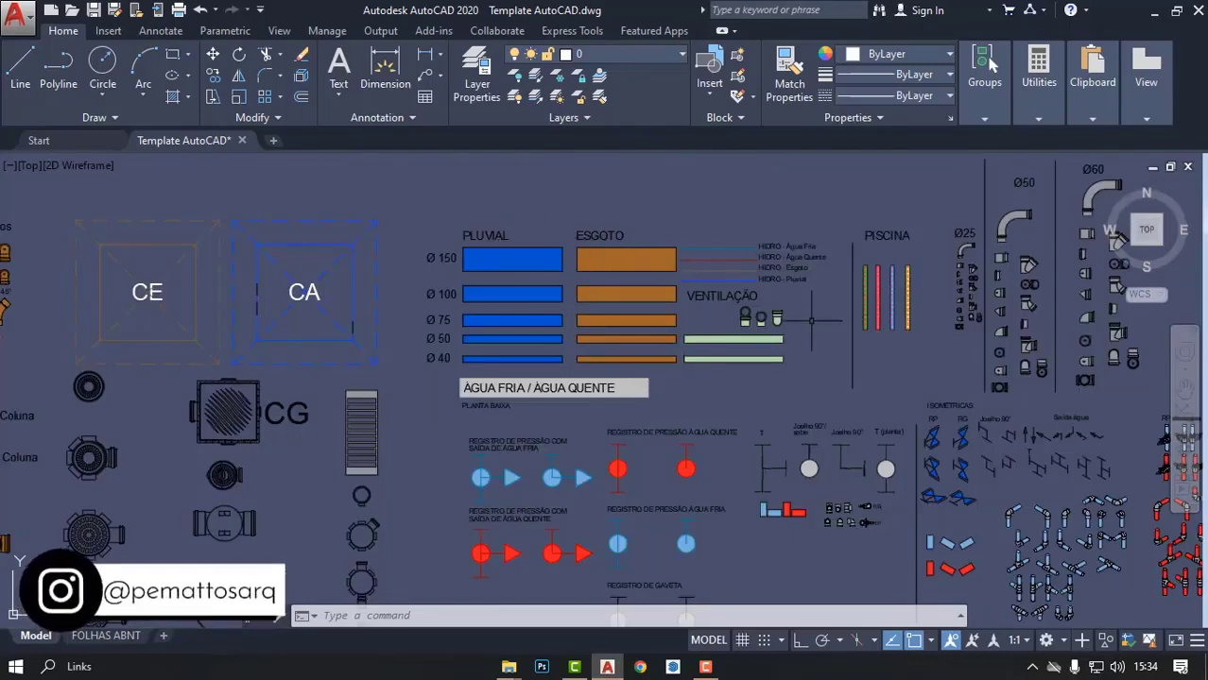
scroll(567, 335, "down", 2)
middle_click_drag(383, 389, 773, 373)
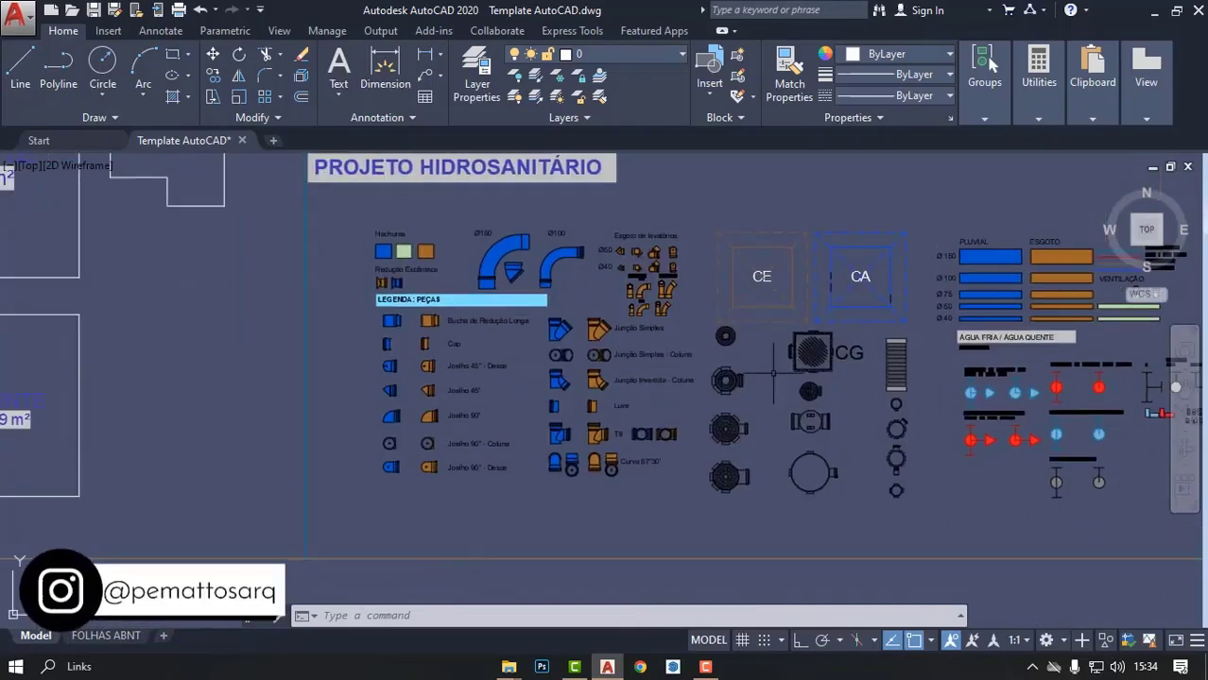
scroll(399, 317, "up", 4)
left_click(404, 308)
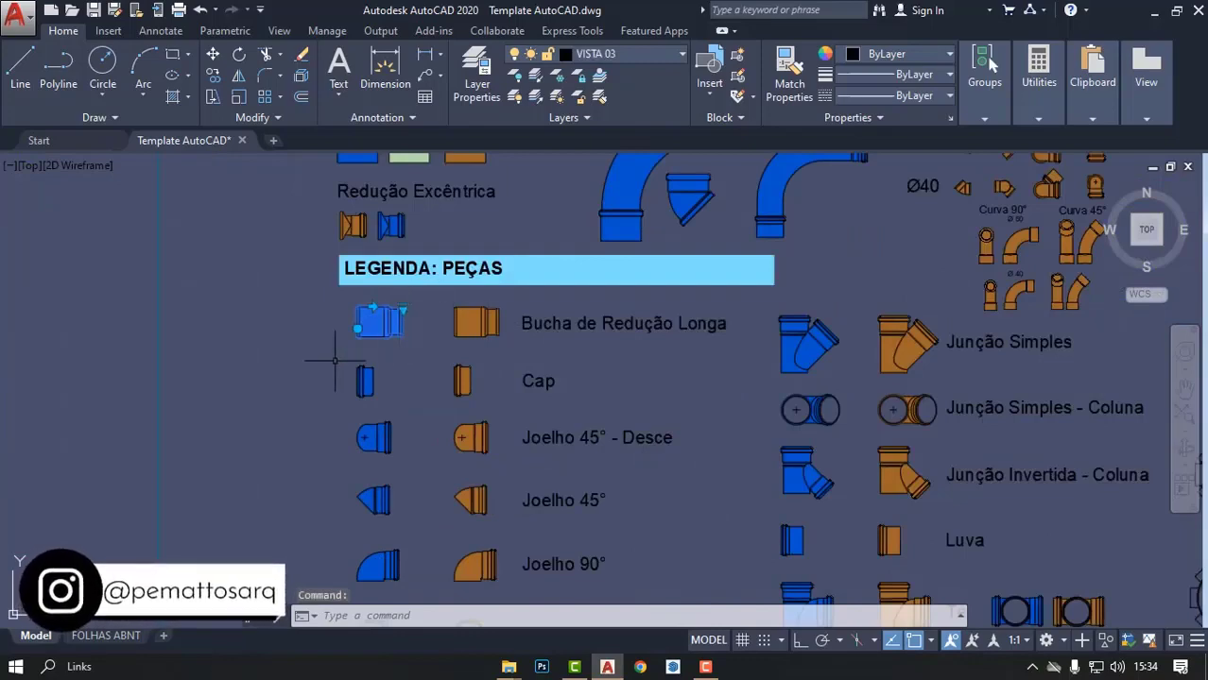
scroll(335, 360, "down", 2)
middle_click_drag(335, 360, 113, 360)
scroll(296, 340, "up", 2)
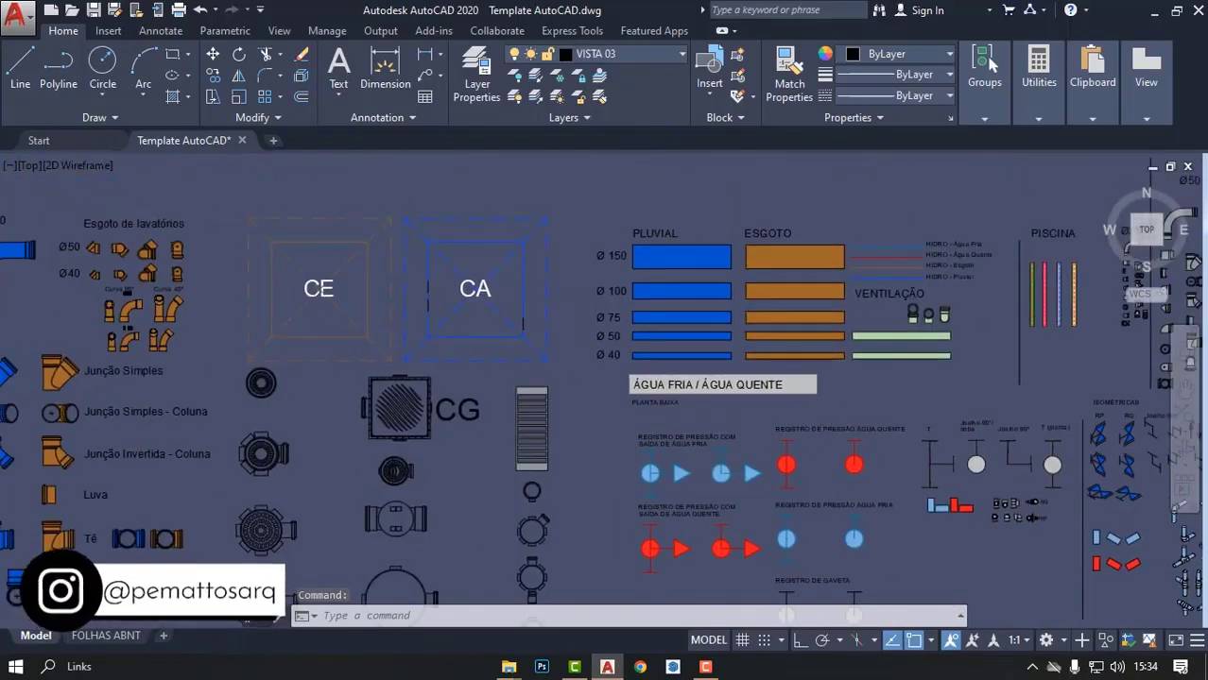
left_click(686, 239)
left_click(675, 301)
middle_click_drag(725, 269, 635, 316)
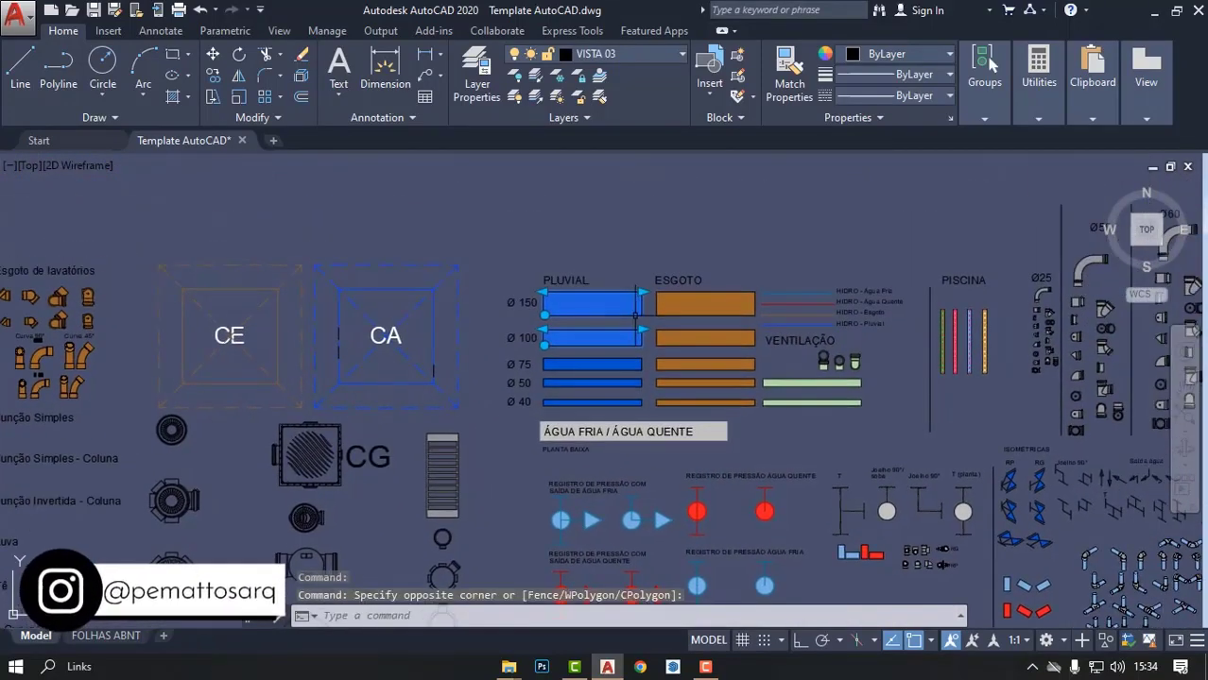
left_click(641, 303)
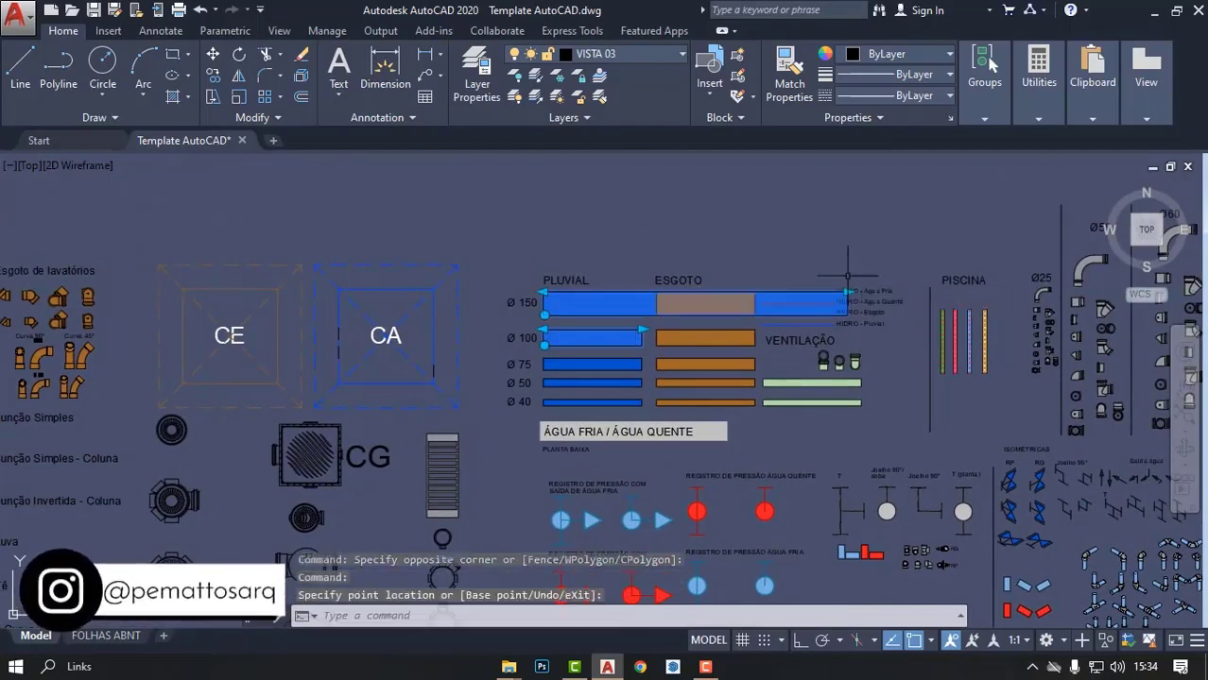
right_click(629, 308)
key("Escape")
key("Escape")
scroll(606, 308, "up", 4)
left_click(525, 322)
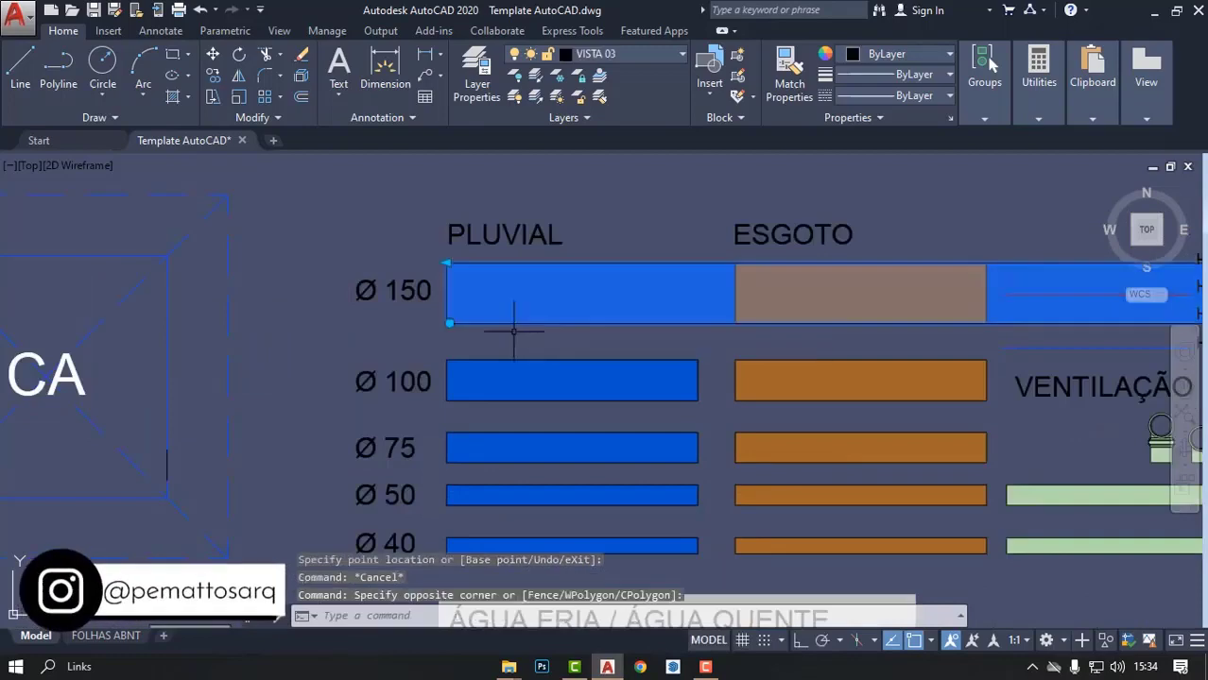
right_click(520, 326)
left_click(567, 192)
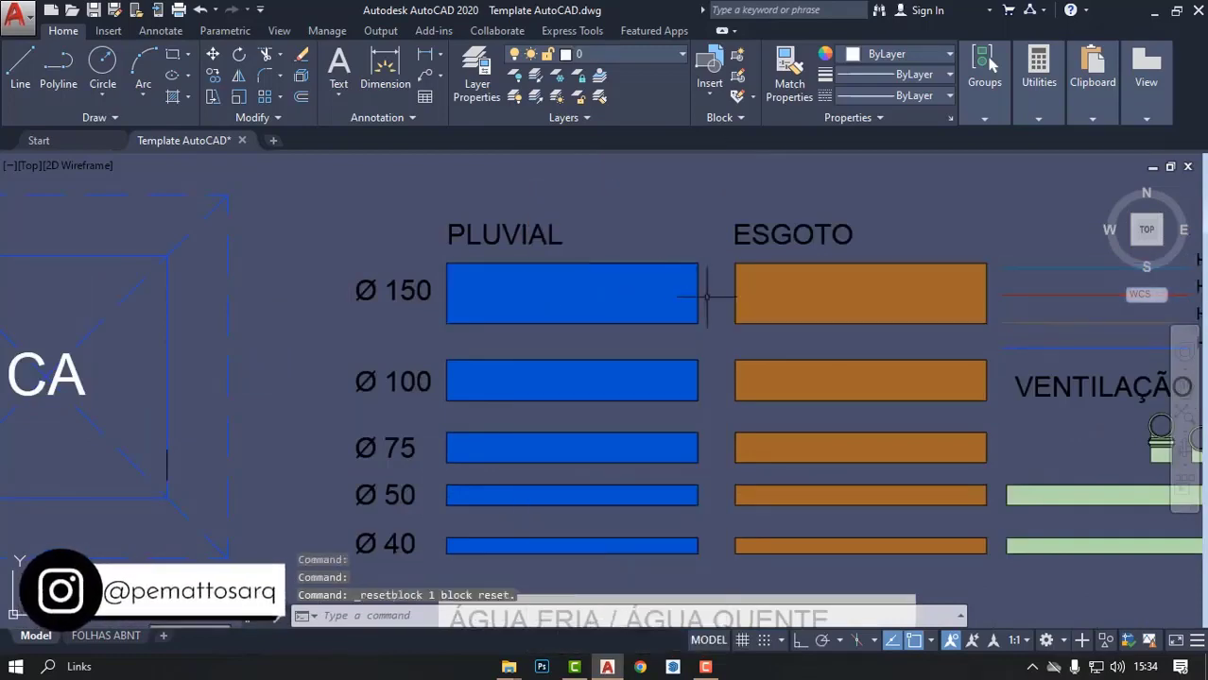
left_click(671, 291)
scroll(558, 330, "down", 6)
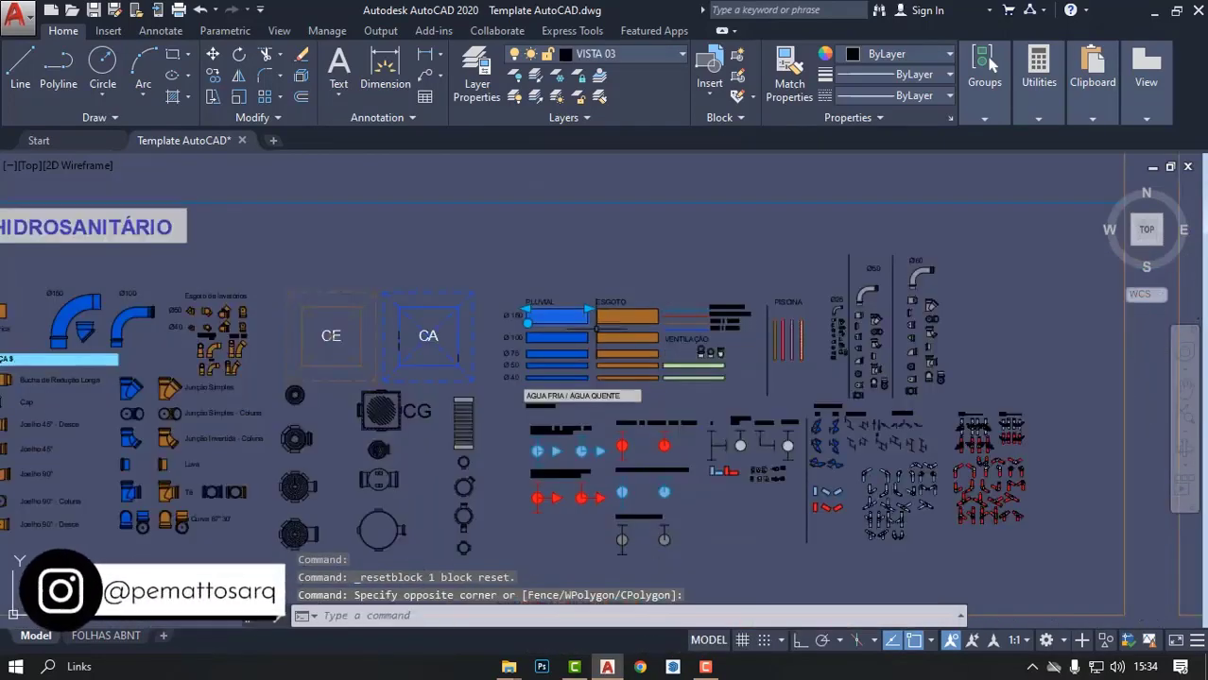
key("Escape")
scroll(585, 359, "down", 2)
scroll(577, 392, "up", 4)
scroll(567, 397, "up", 2)
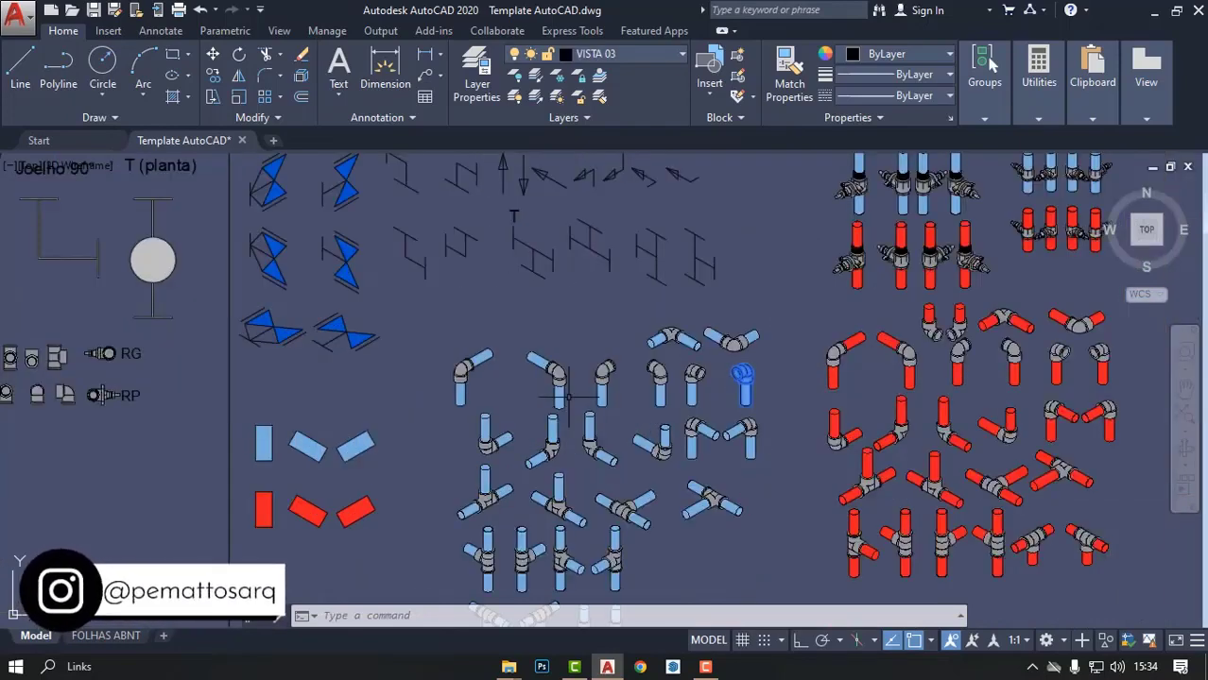
scroll(558, 383, "up", 2)
key("Escape")
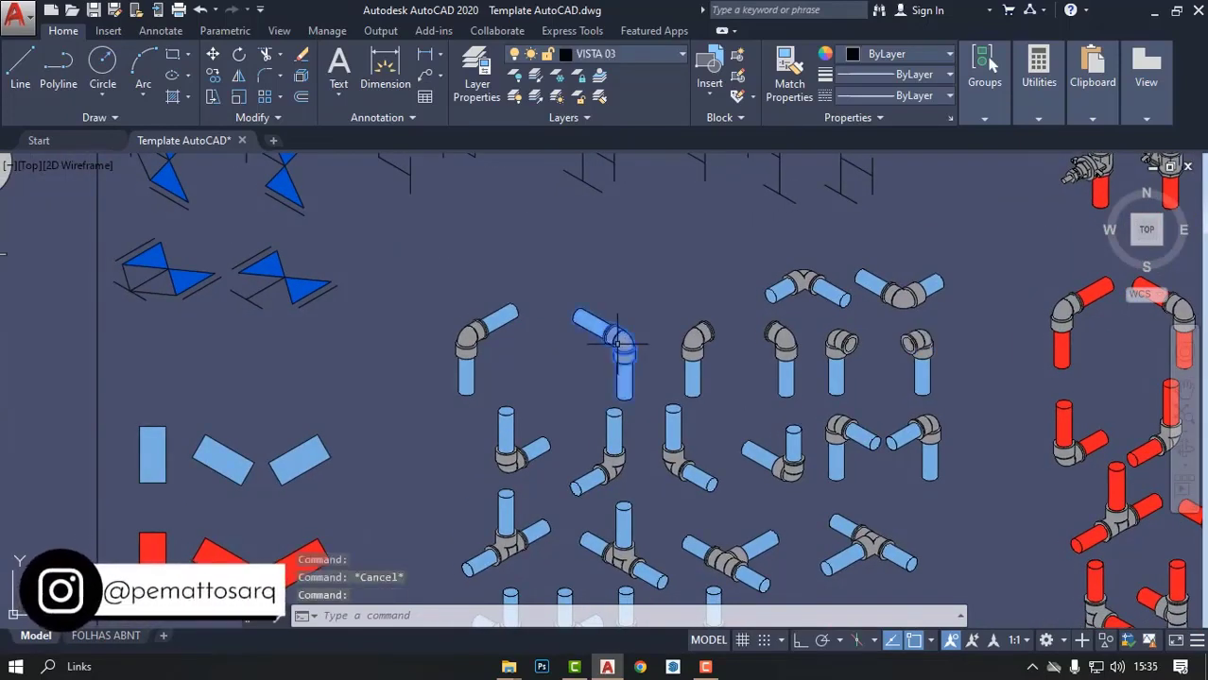
middle_click_drag(460, 382, 624, 334)
key("Escape")
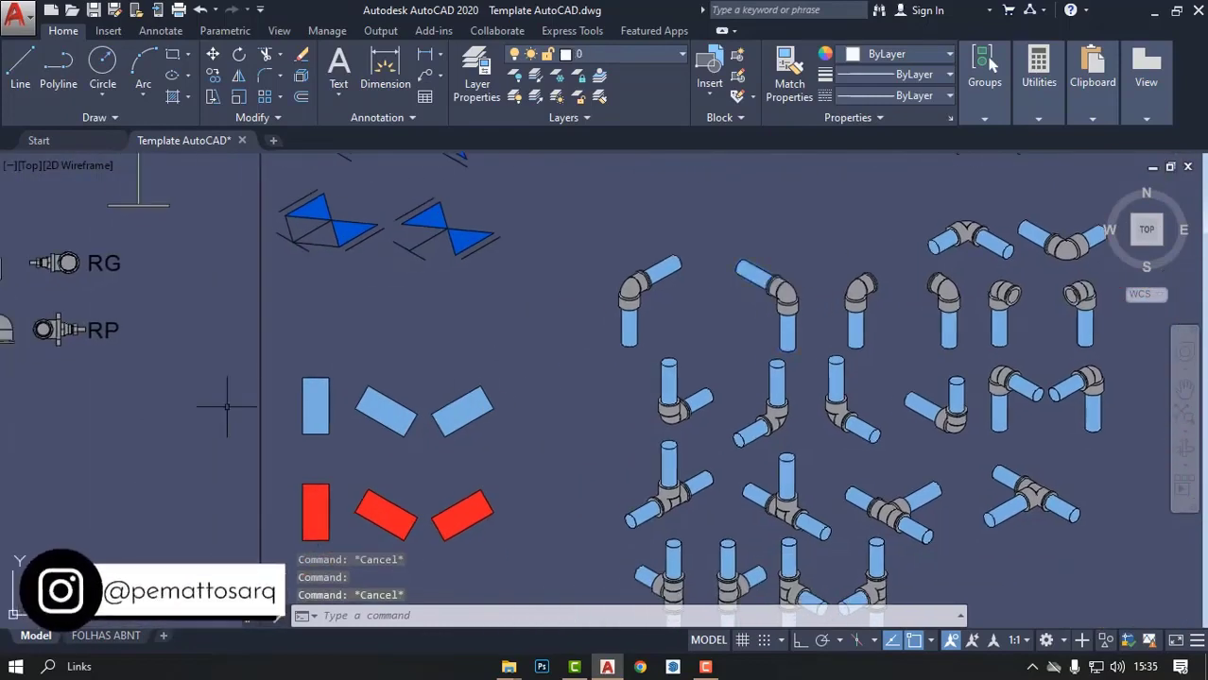
left_click_drag(511, 420, 492, 386)
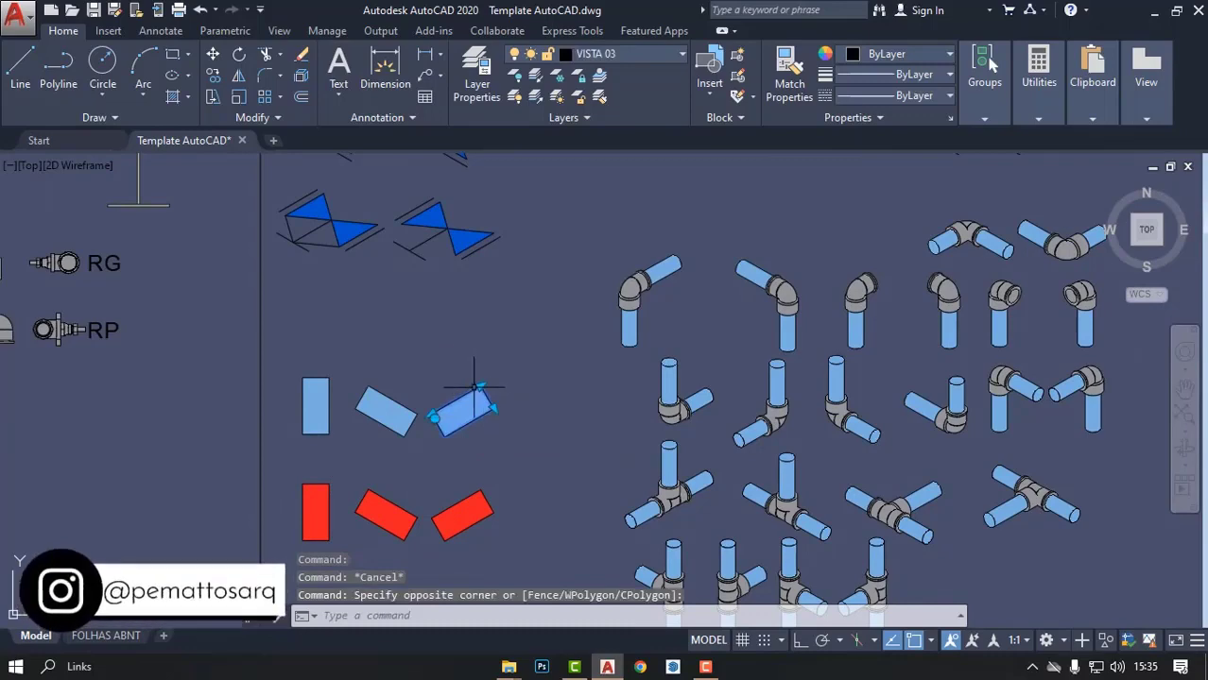
key("Escape")
scroll(359, 418, "down", 5)
Step: Select the riser pipe and grab its top grip, then cancel the edit
scroll(340, 414, "down", 3)
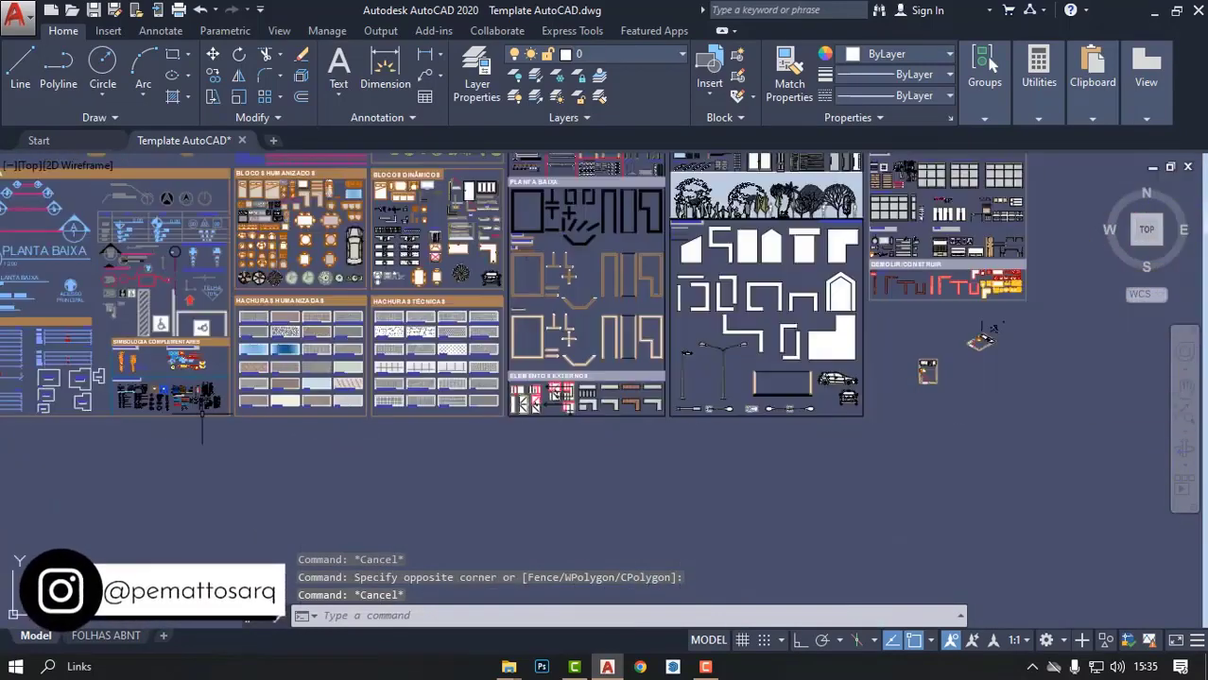
scroll(1001, 311, "up", 4)
scroll(1008, 351, "up", 2)
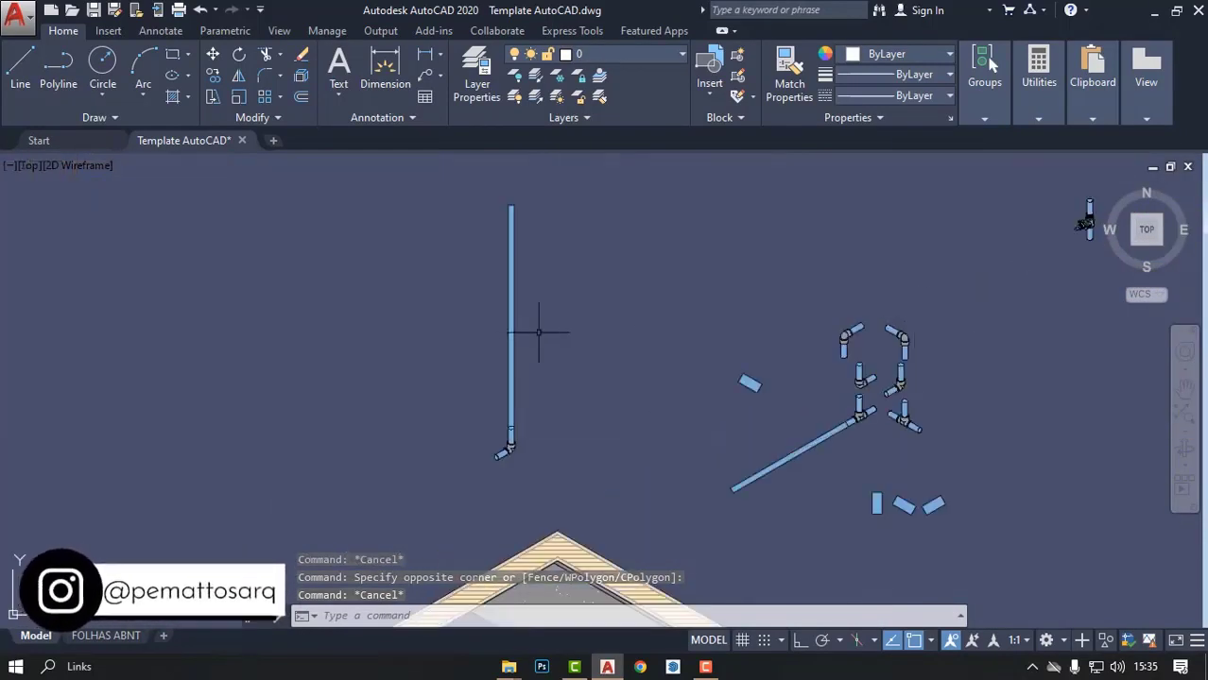
left_click(508, 257)
middle_click_drag(517, 223, 578, 250)
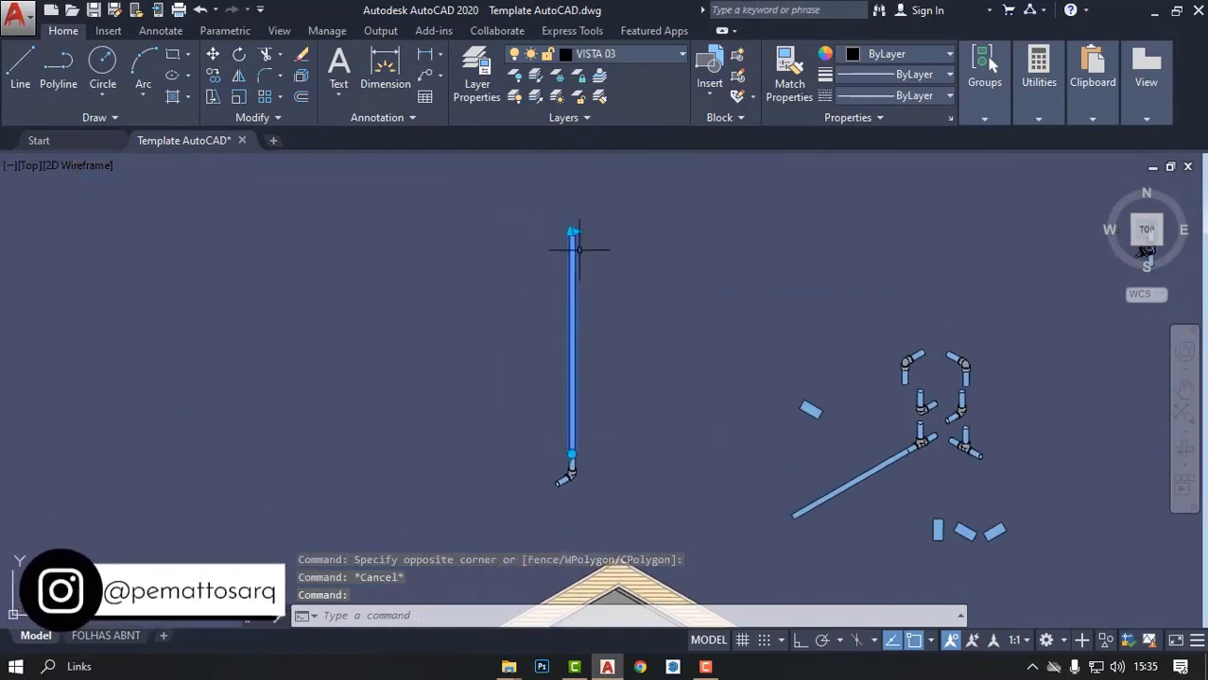
scroll(579, 236, "up", 2)
left_click(546, 228)
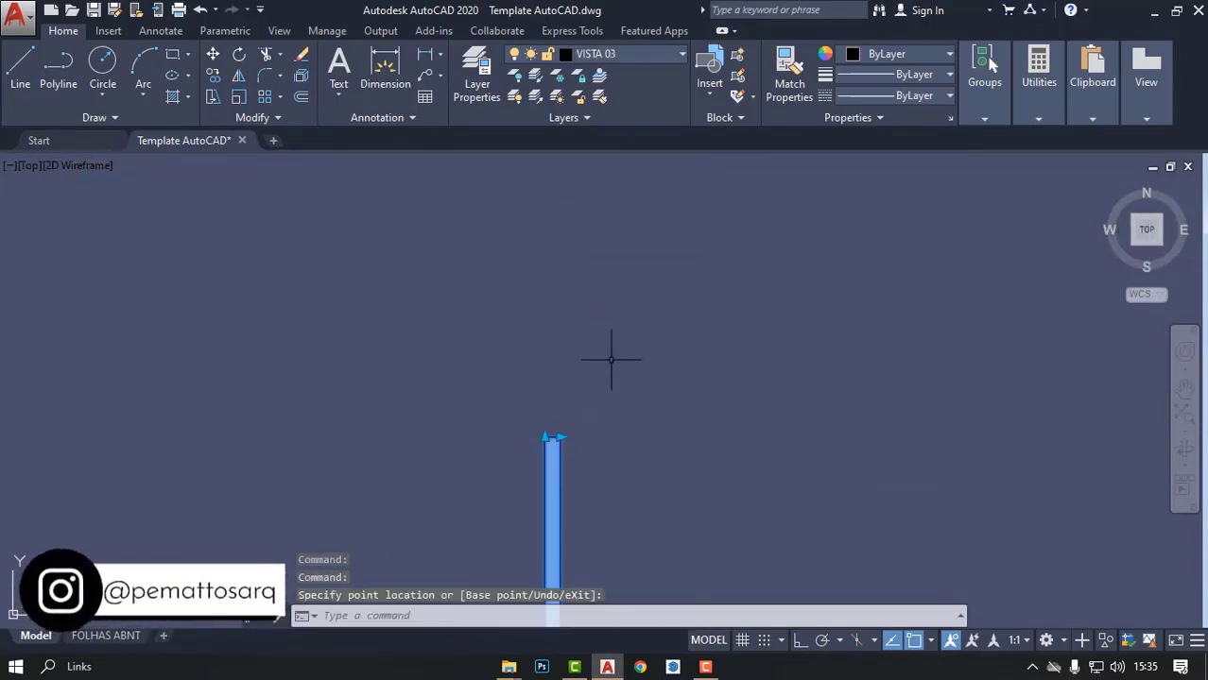
scroll(617, 369, "down", 3)
scroll(620, 359, "up", 2)
scroll(603, 298, "up", 2)
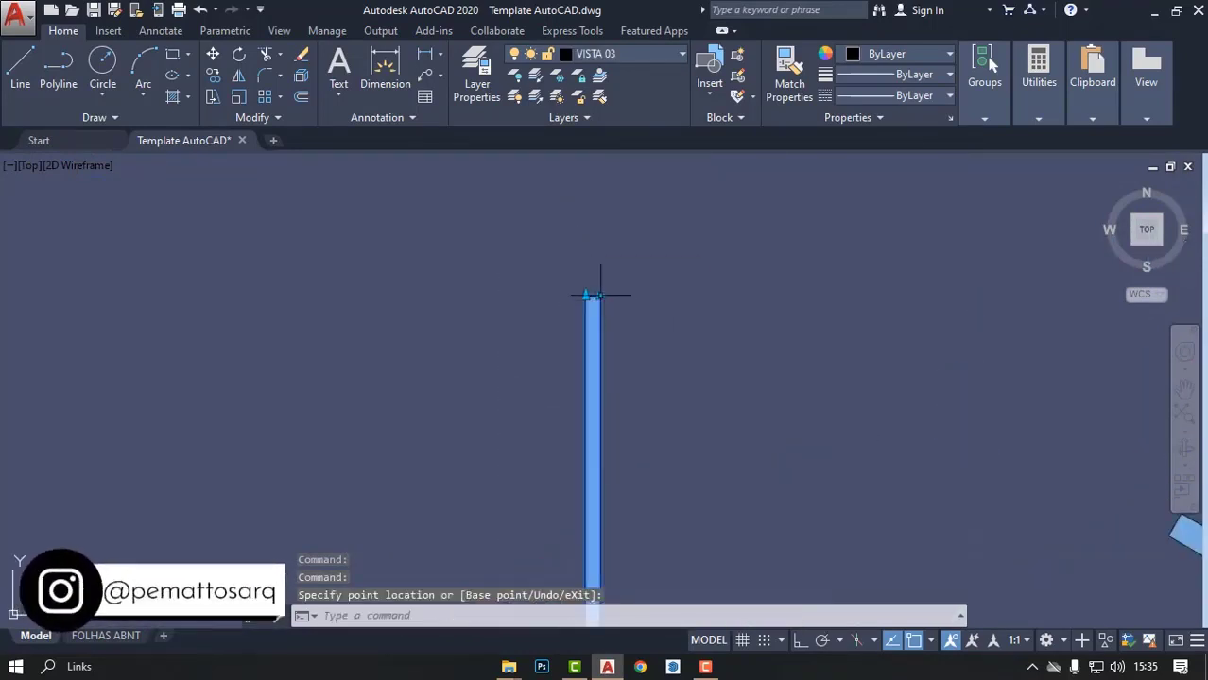
scroll(718, 307, "down", 3)
scroll(704, 314, "up", 2)
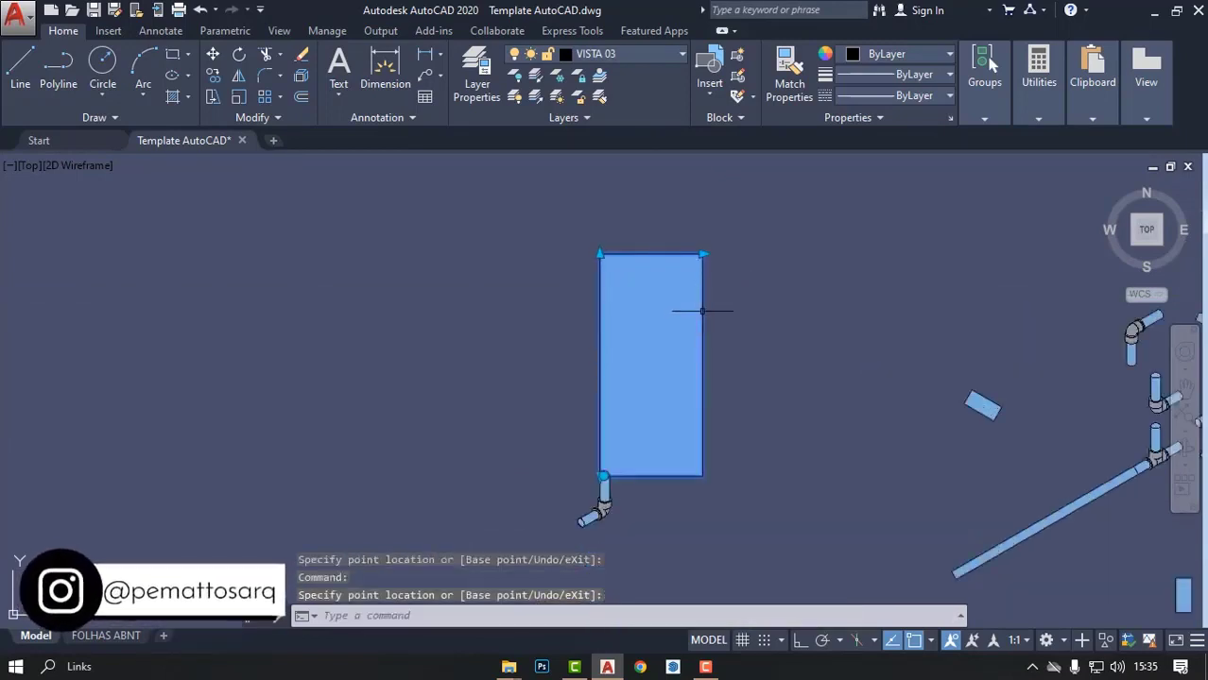
key("Escape")
key("Escape")
Step: Drag the widened pipe's corner grip to narrow it to pipe width above the elbow
left_click(743, 324)
left_click(663, 270)
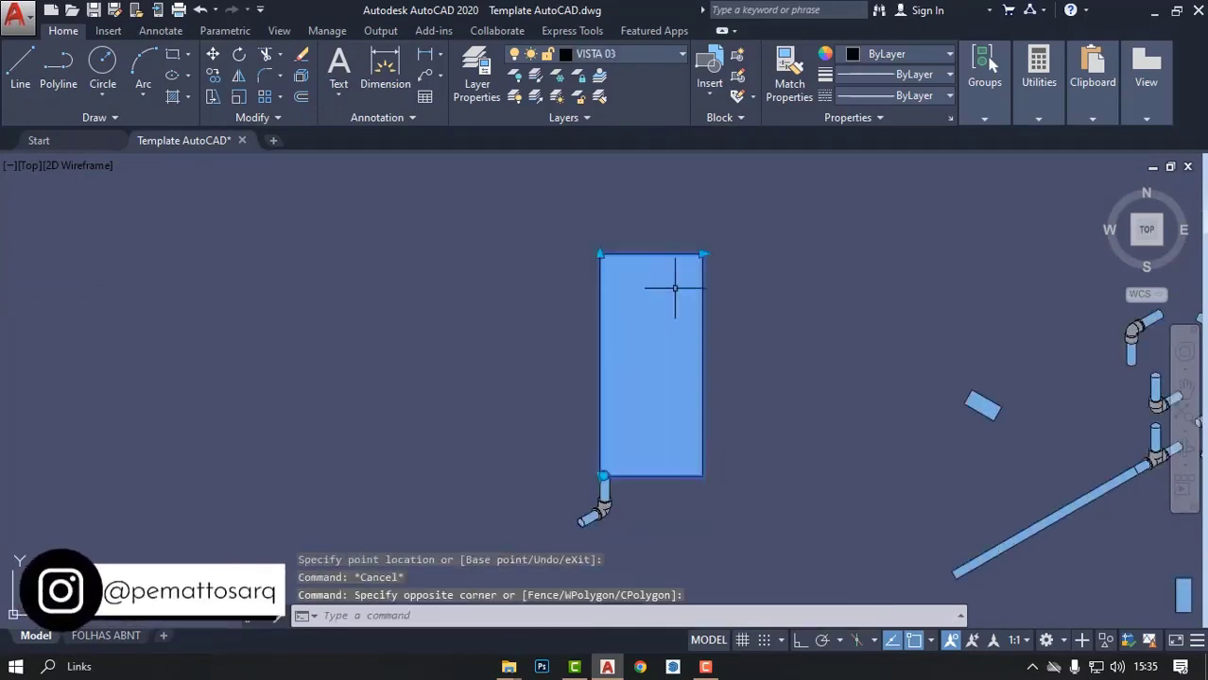
left_click(702, 254)
scroll(584, 510, "up", 4)
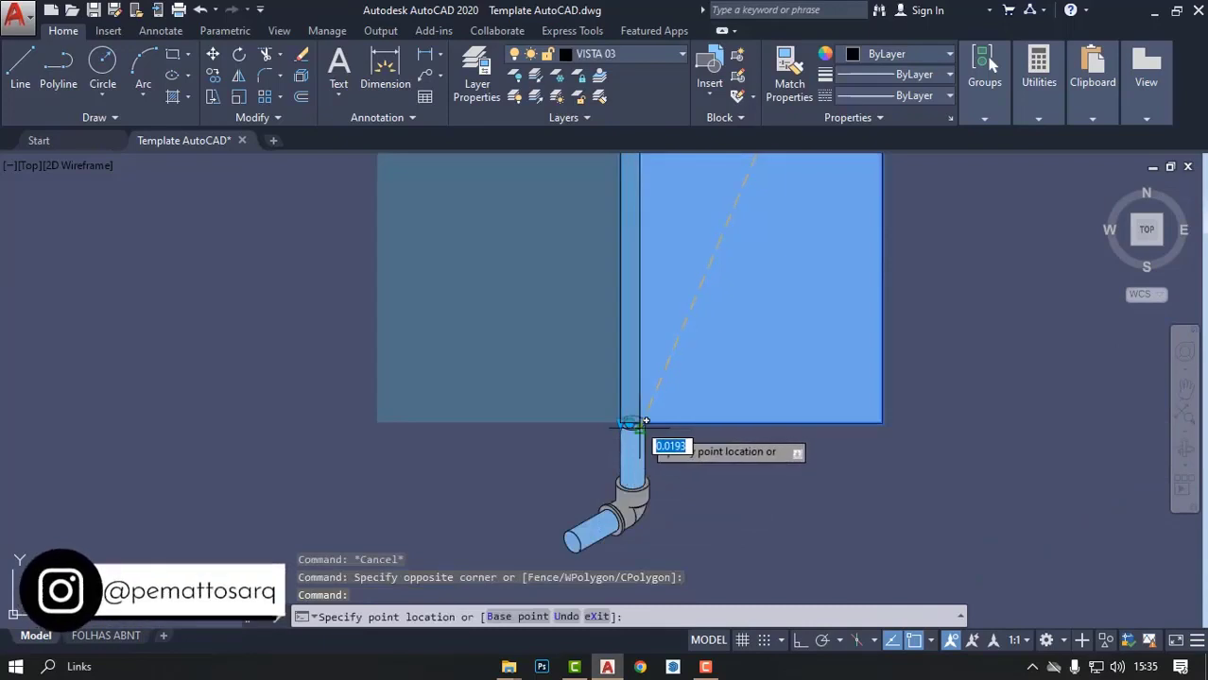
left_click(645, 425)
scroll(650, 416, "up", 4)
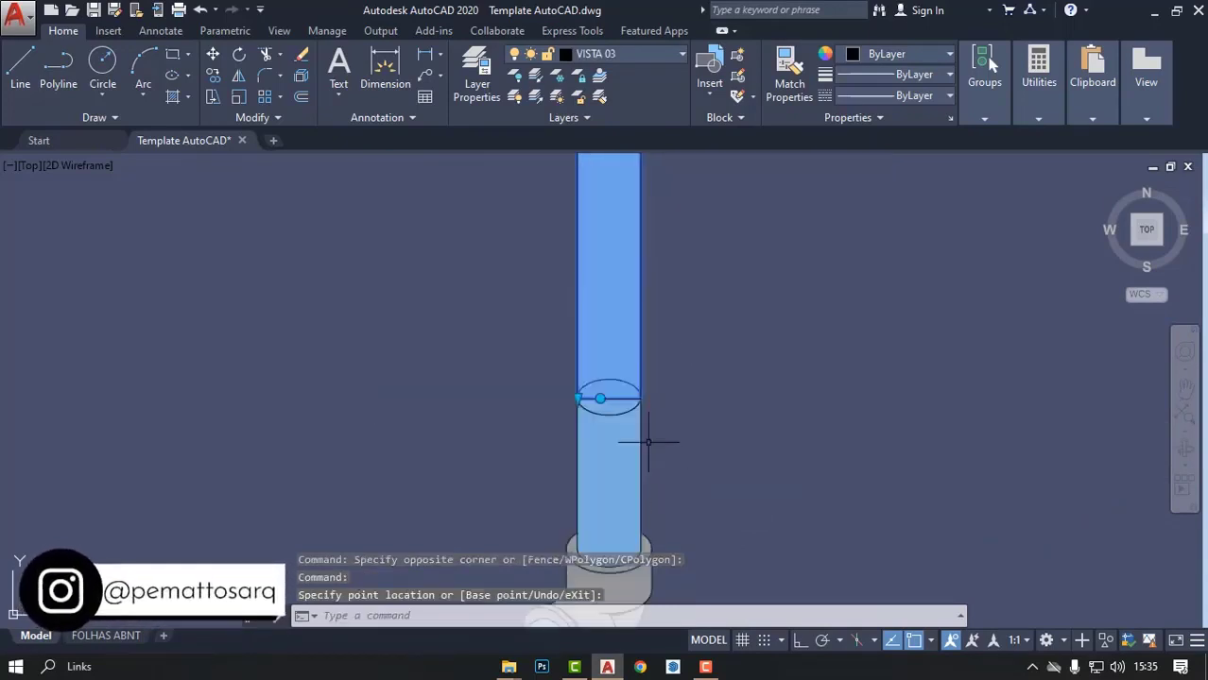
key("Escape")
scroll(668, 430, "down", 5)
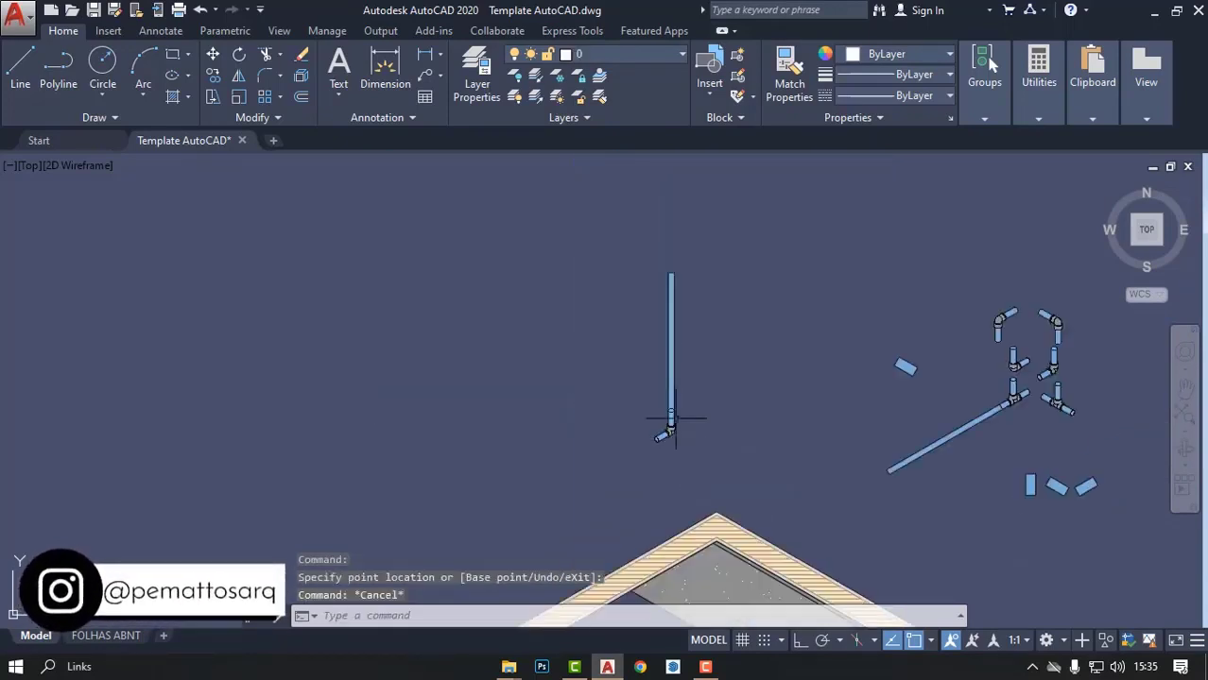
scroll(671, 418, "up", 1)
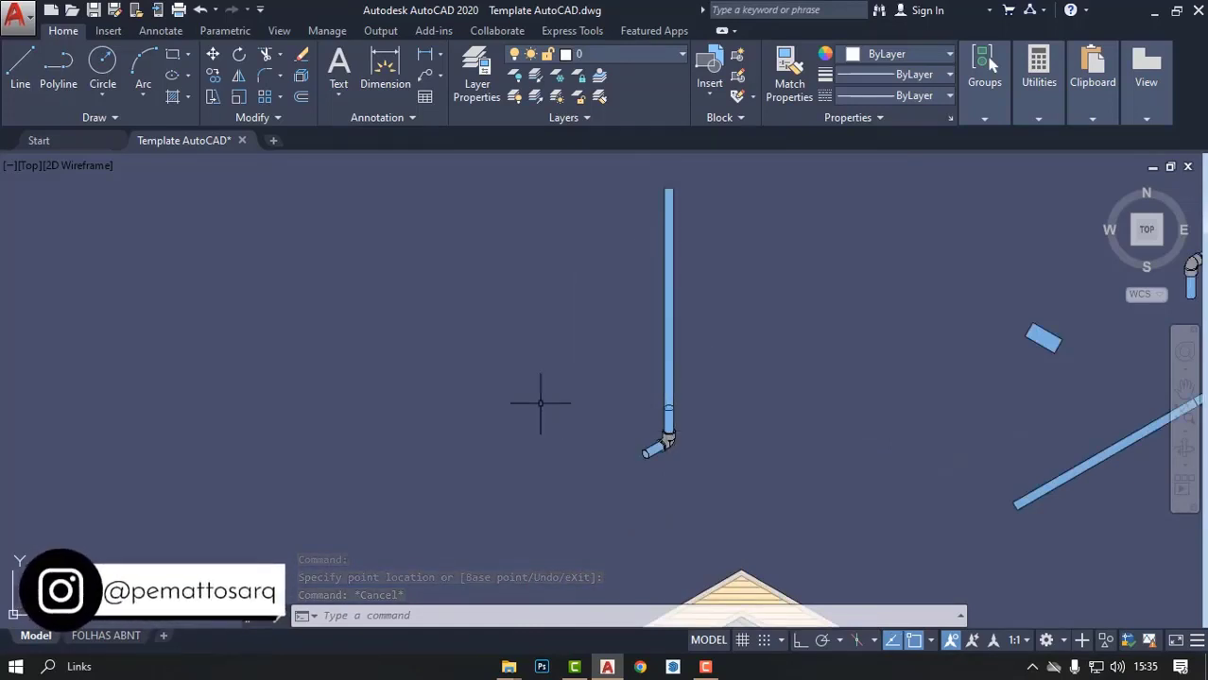
scroll(541, 403, "down", 3)
Step: Zoom and pan from the fitting library back to the riser and diagonal pipe assembly
scroll(907, 302, "up", 5)
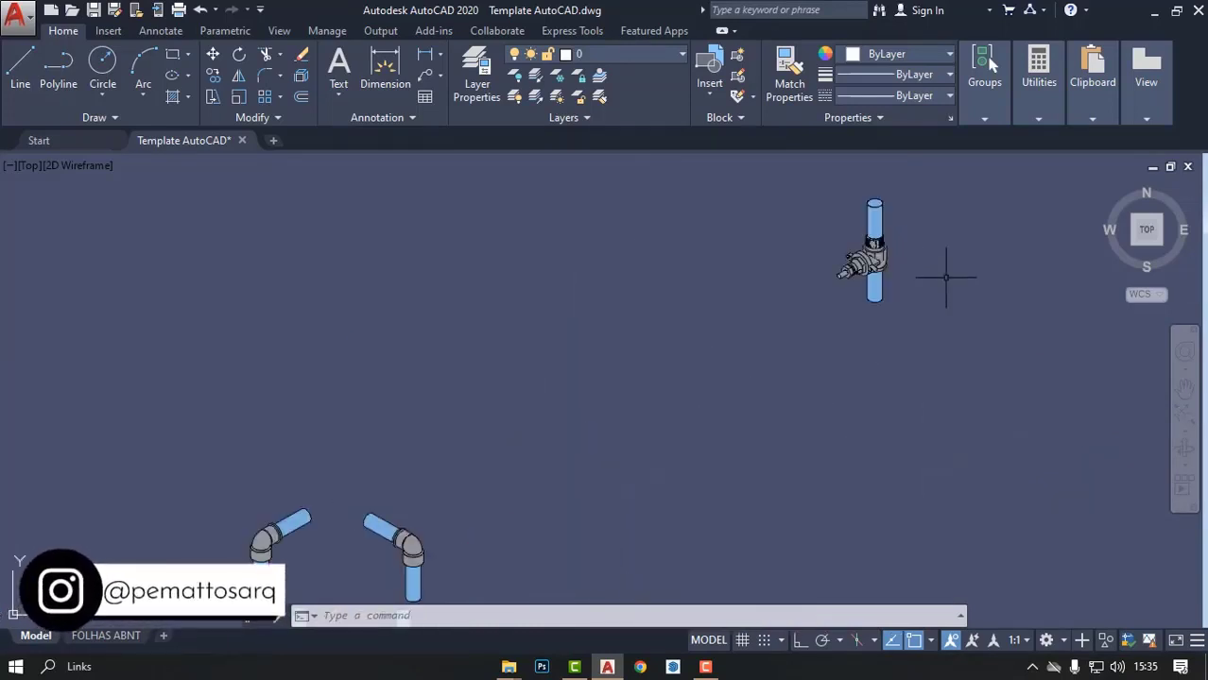
scroll(928, 326, "down", 6)
scroll(959, 324, "up", 6)
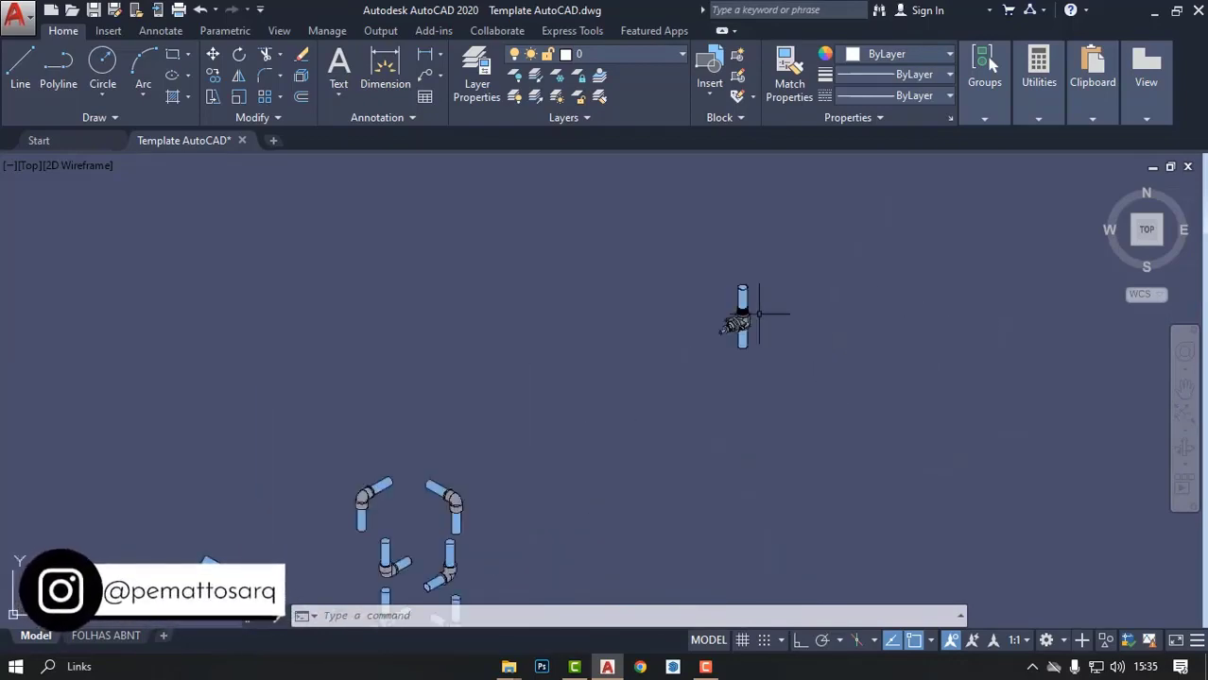
scroll(848, 307, "down", 4)
scroll(806, 319, "down", 8)
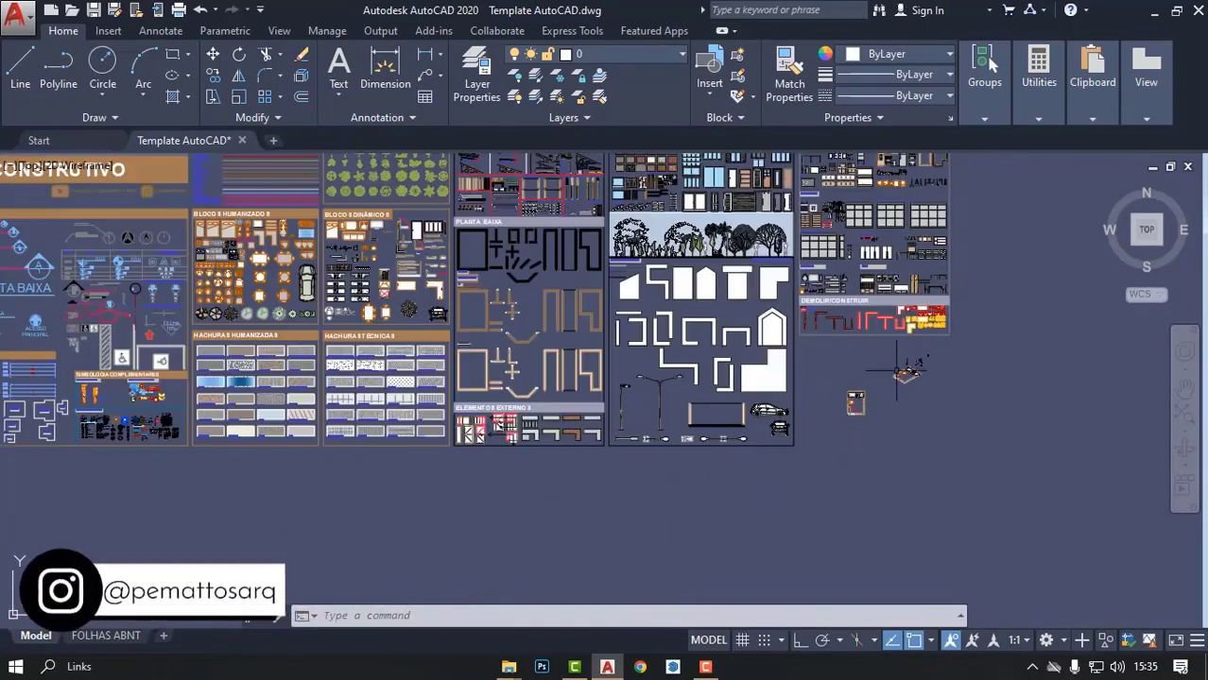
scroll(586, 283, "up", 3)
scroll(586, 283, "up", 2)
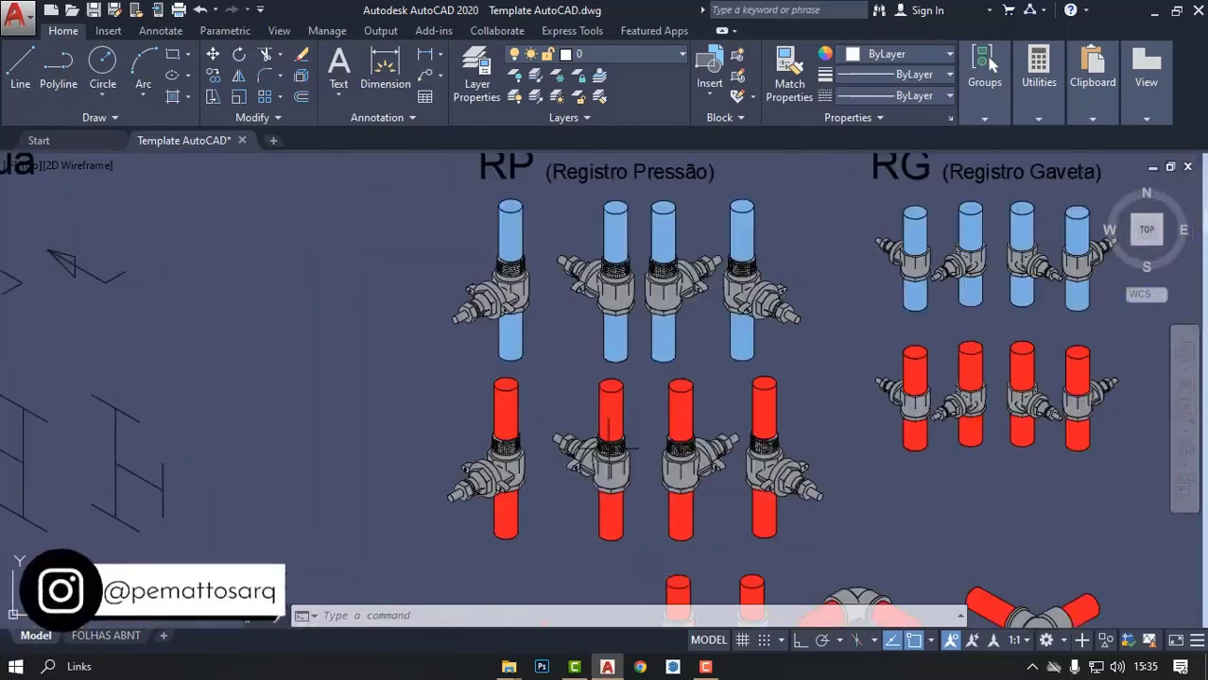
scroll(663, 357, "down", 3)
scroll(657, 349, "down", 2)
scroll(639, 334, "up", 2)
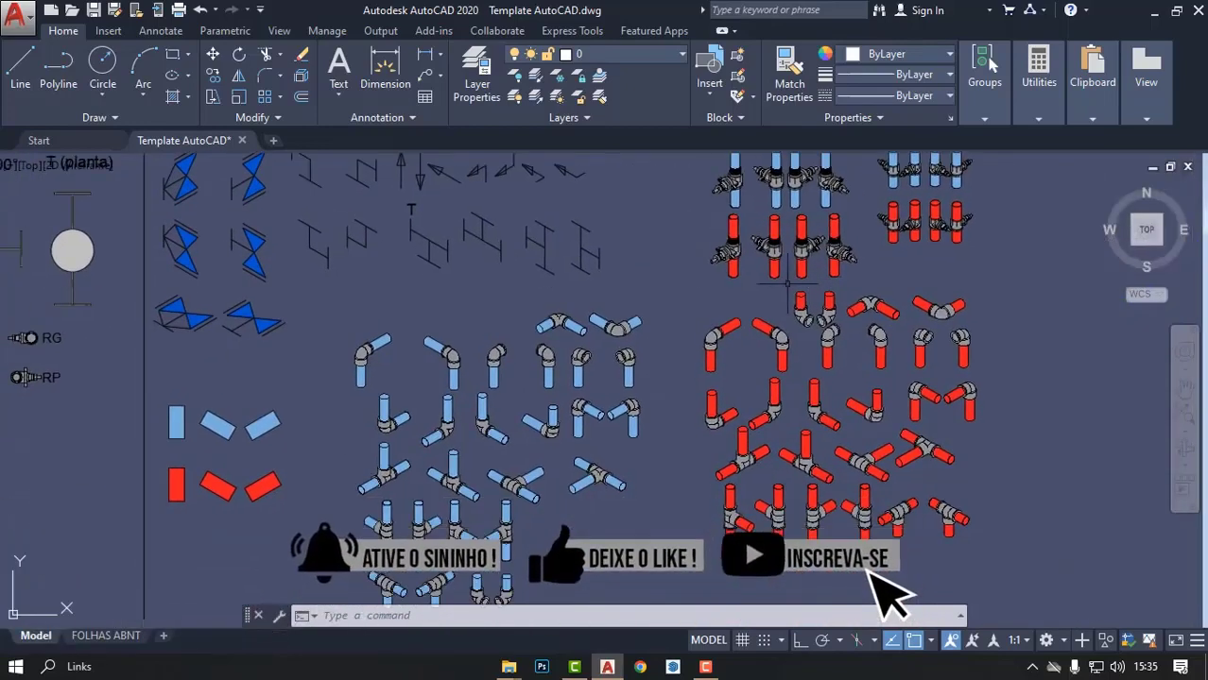
scroll(639, 334, "down", 2)
scroll(486, 373, "up", 2)
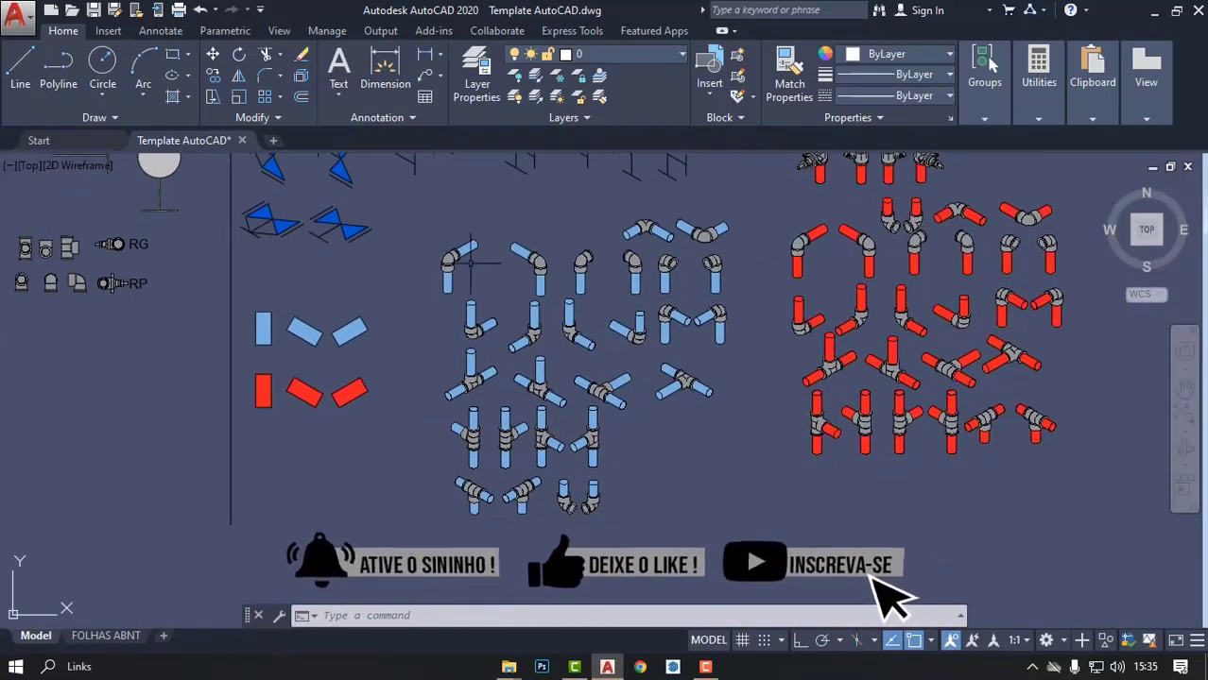
scroll(614, 385, "up", 1)
scroll(604, 331, "up", 1)
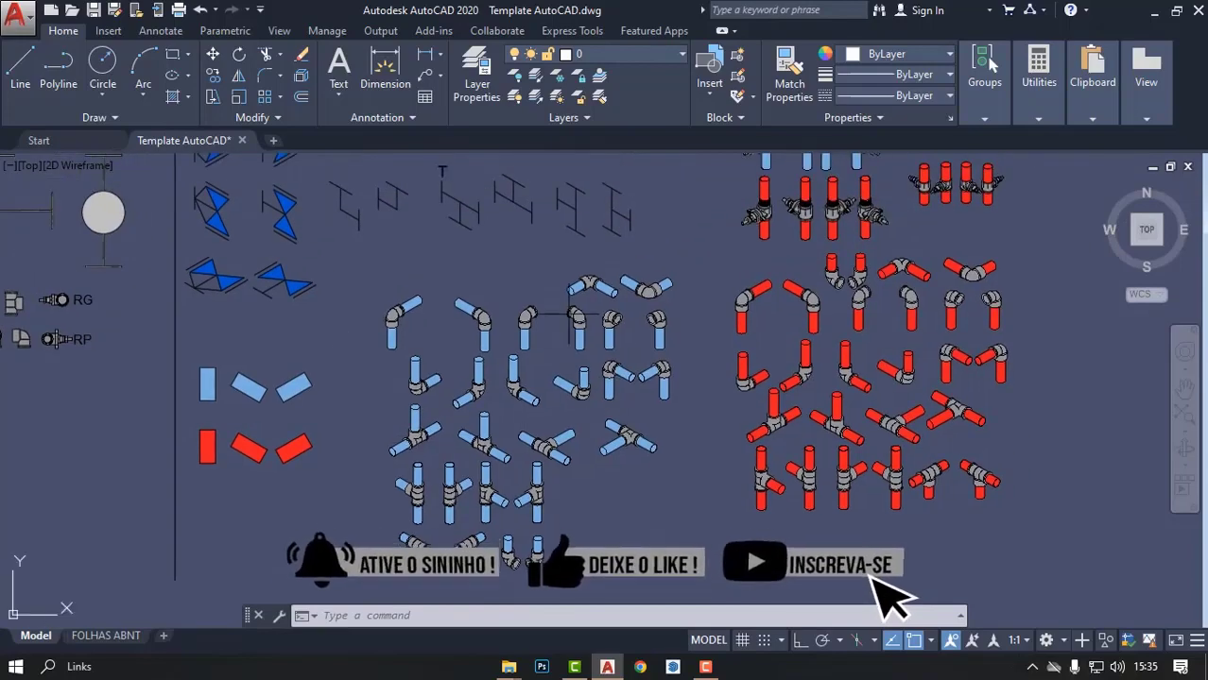
scroll(597, 282, "up", 3)
scroll(503, 397, "down", 4)
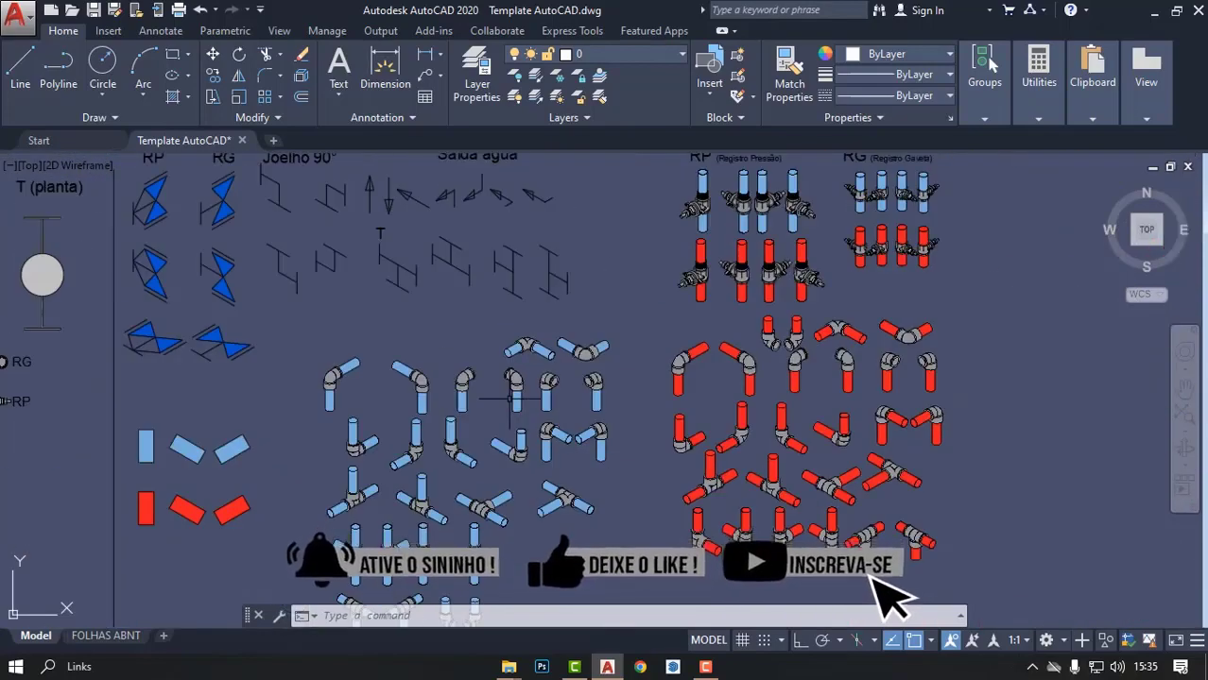
middle_click_drag(747, 385, 713, 344)
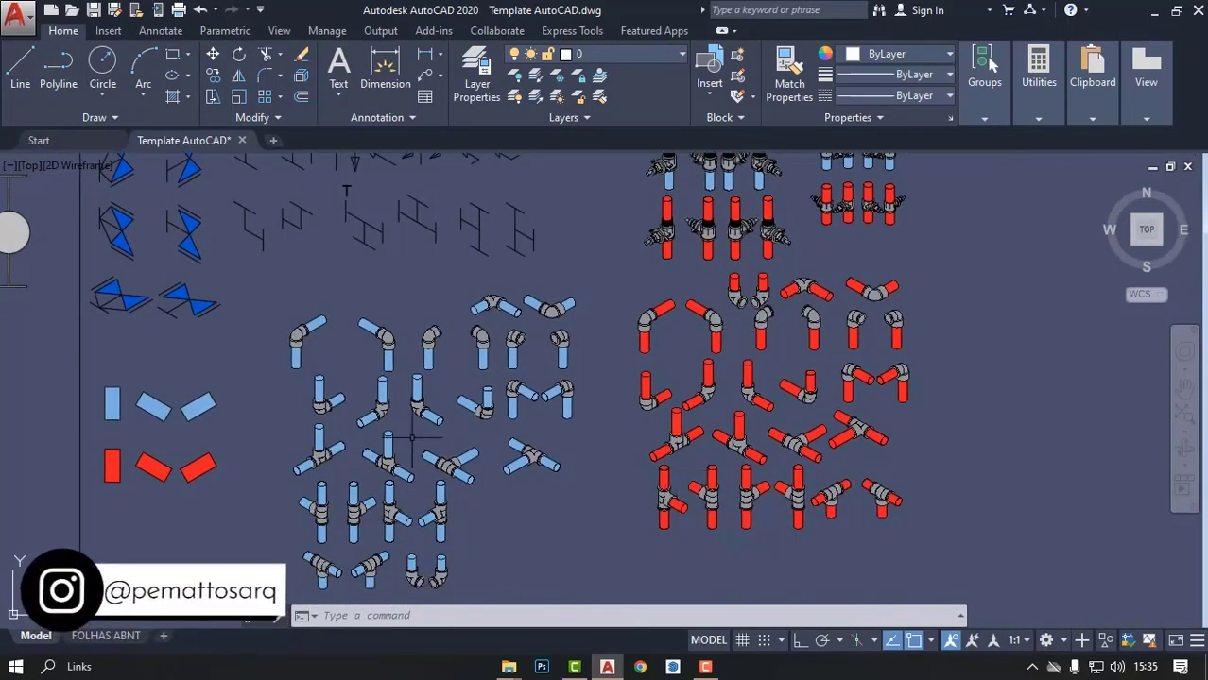
middle_click_drag(412, 437, 543, 405)
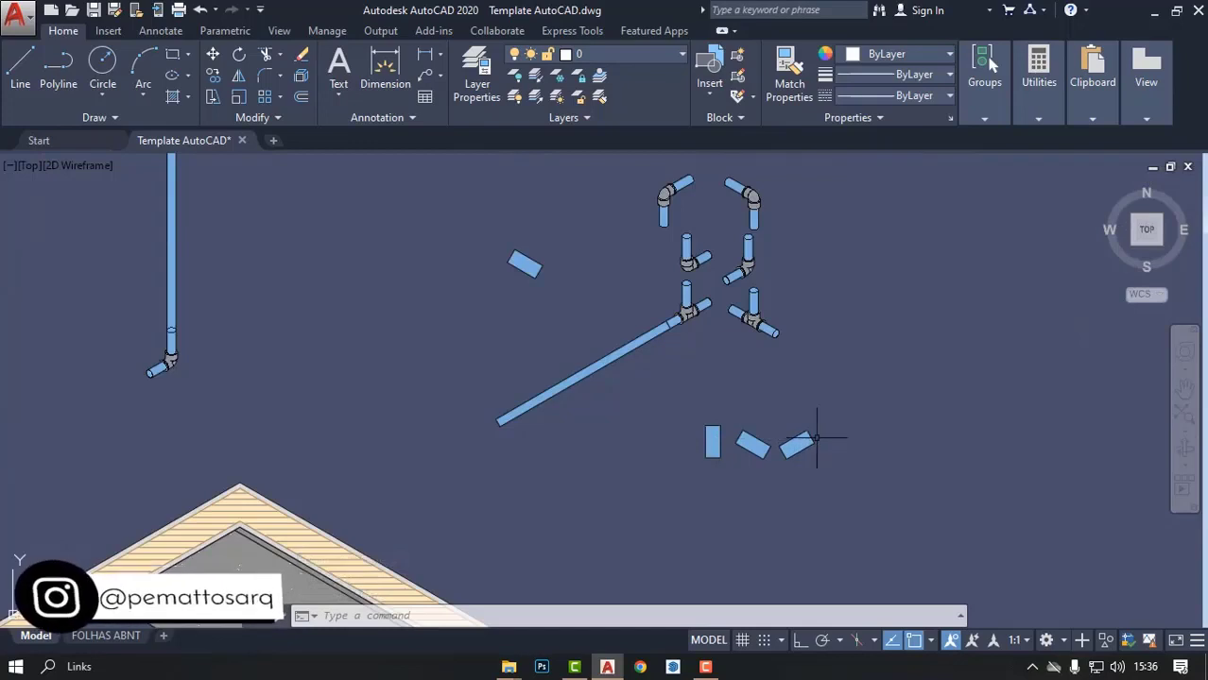
left_click_drag(720, 424, 705, 435)
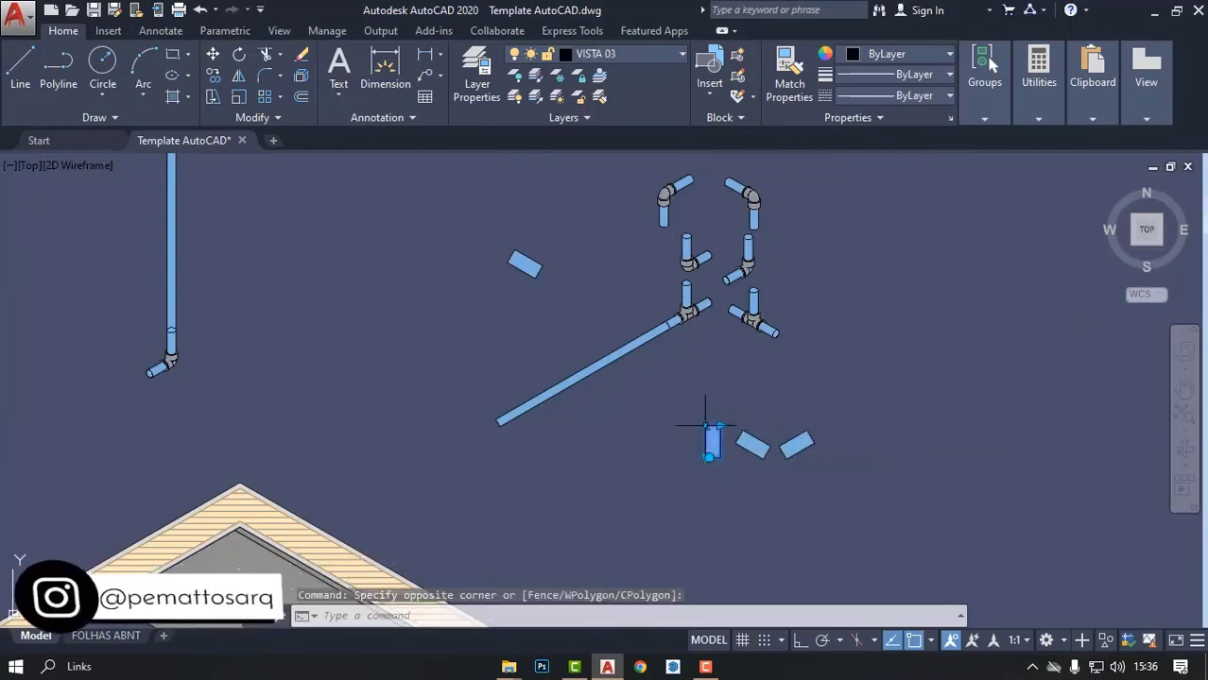
left_click(717, 426)
right_click(722, 359)
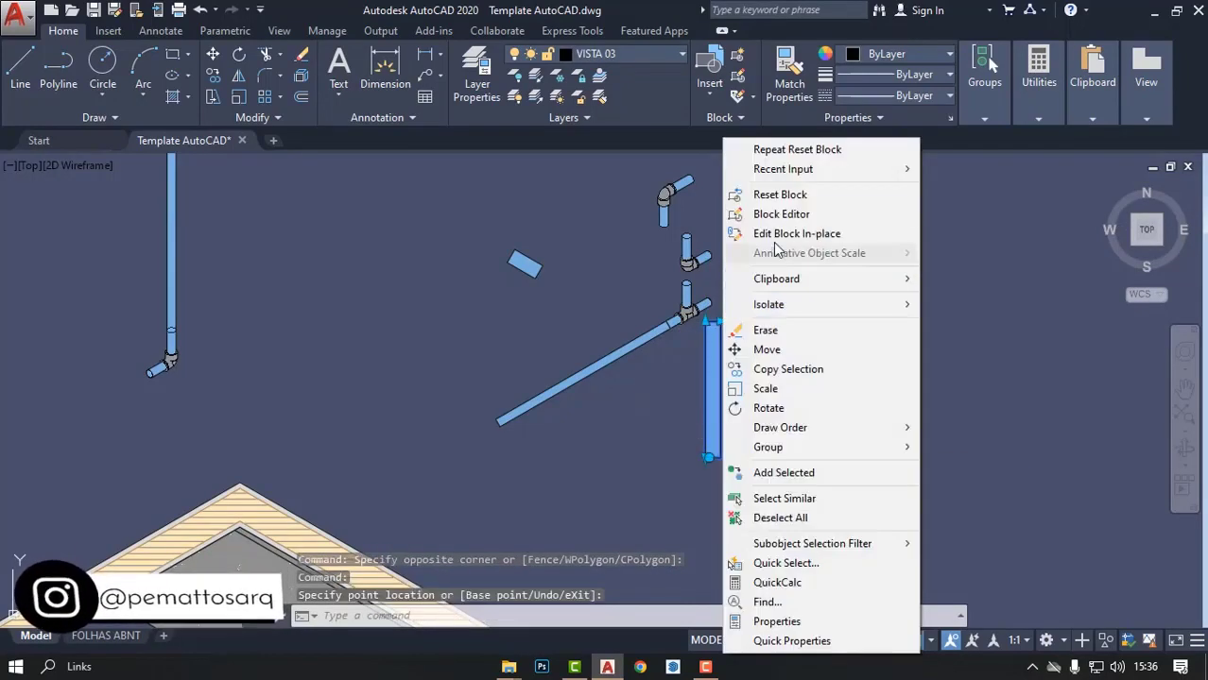
left_click(756, 194)
middle_click_drag(710, 312, 730, 368)
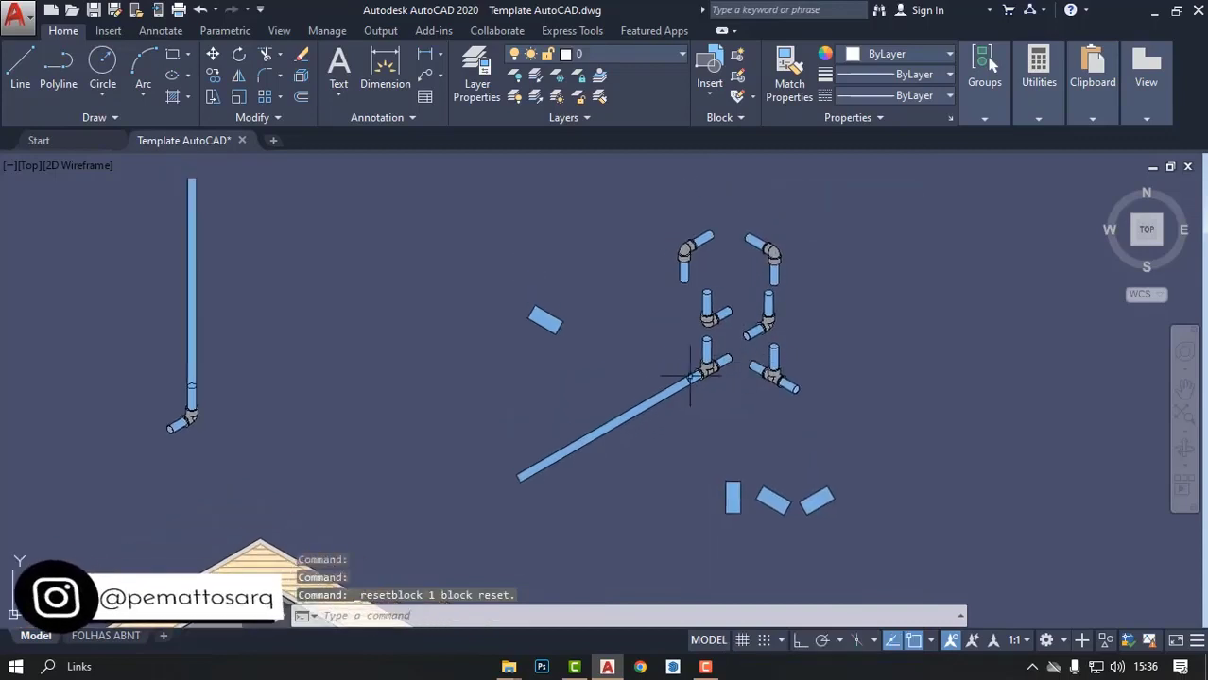
scroll(682, 379, "up", 2)
scroll(779, 384, "down", 2)
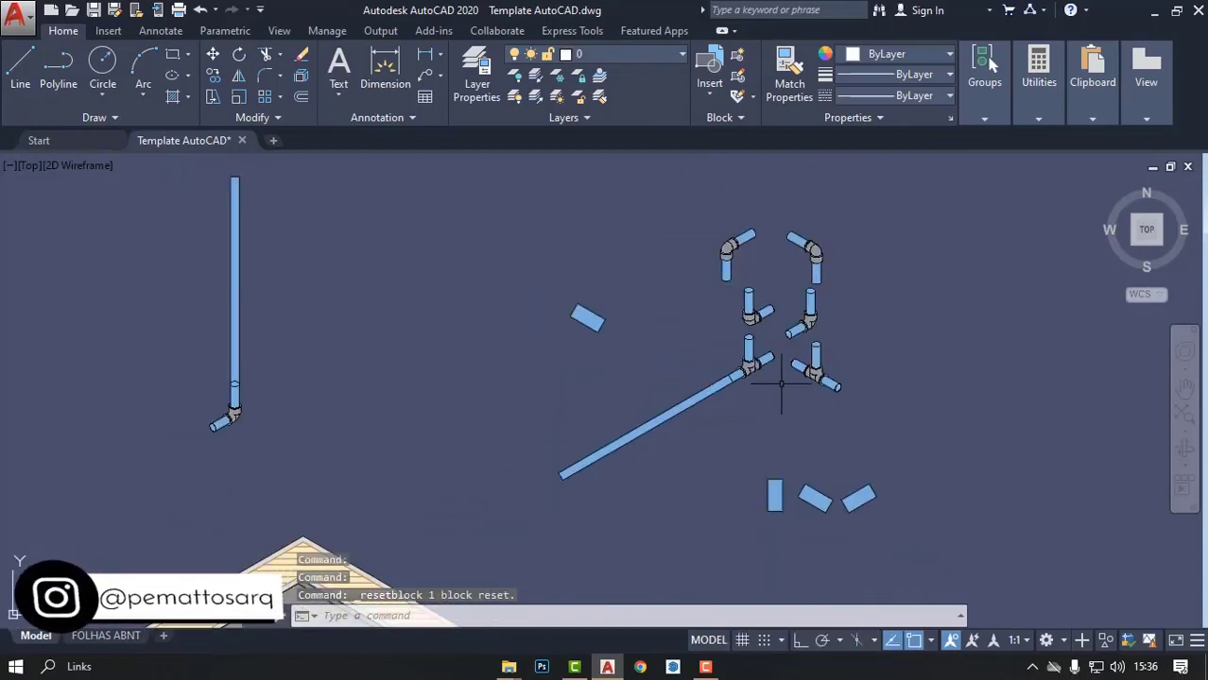
Step: Move the top-left elbow onto the lower end of the diagonal pipe
type("m")
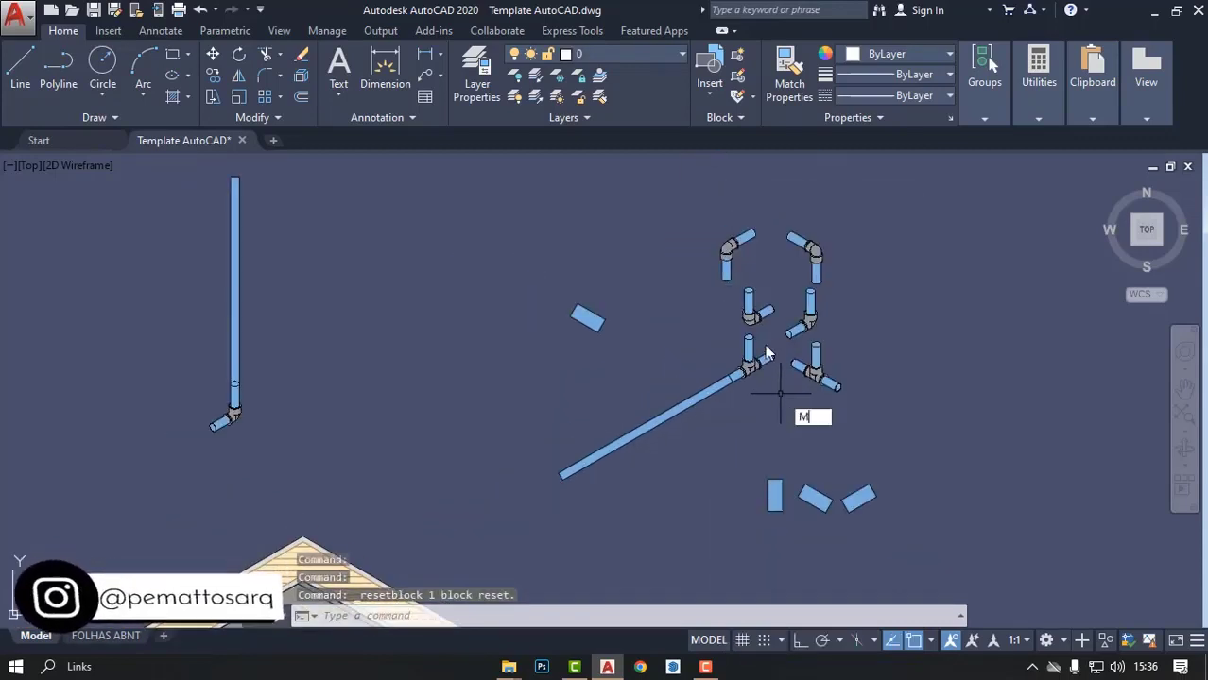
key("Return")
left_click(772, 276)
left_click(724, 222)
key("Return")
left_click(753, 234)
scroll(567, 425, "up", 5)
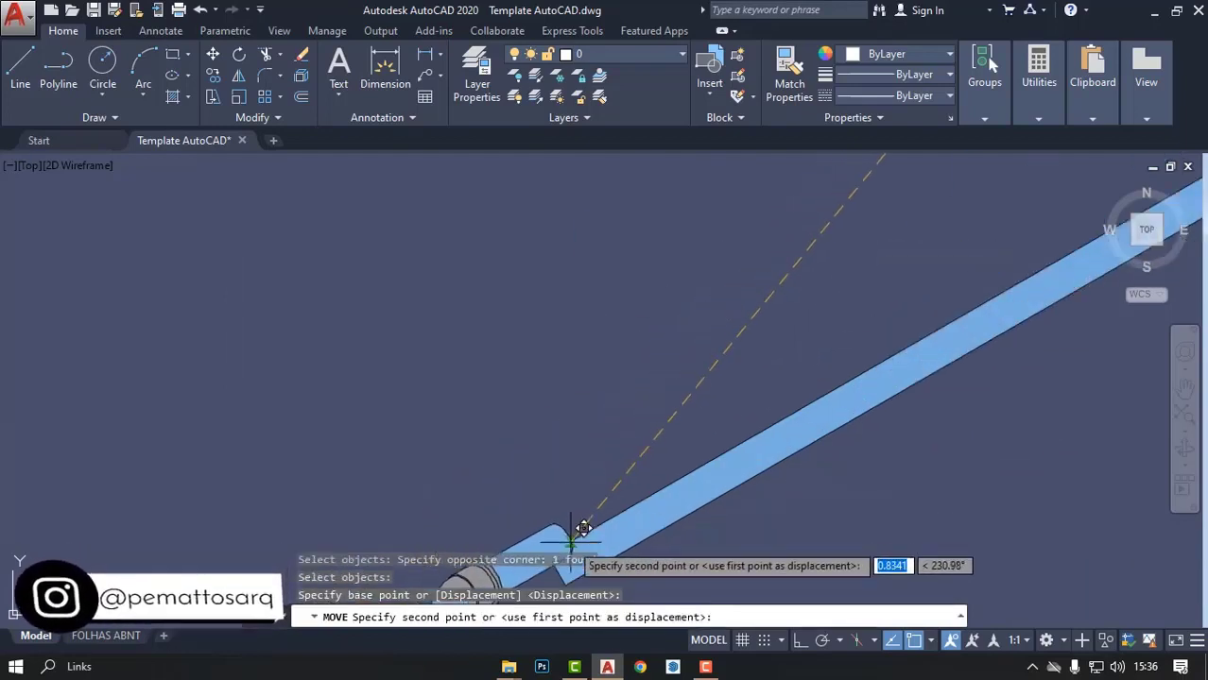
left_click(609, 396)
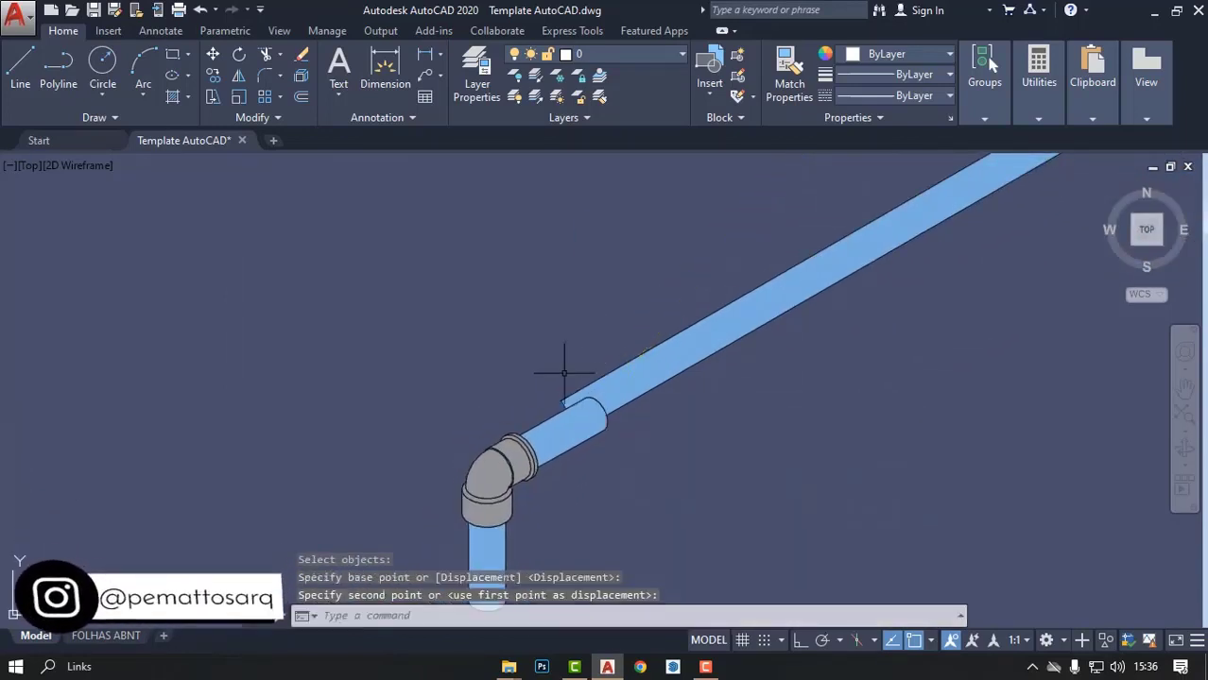
scroll(607, 418, "up", 2)
Step: Adjust the lower elbow so it sits snugly on the diagonal pipe
type("m")
key("Return")
left_click(496, 484)
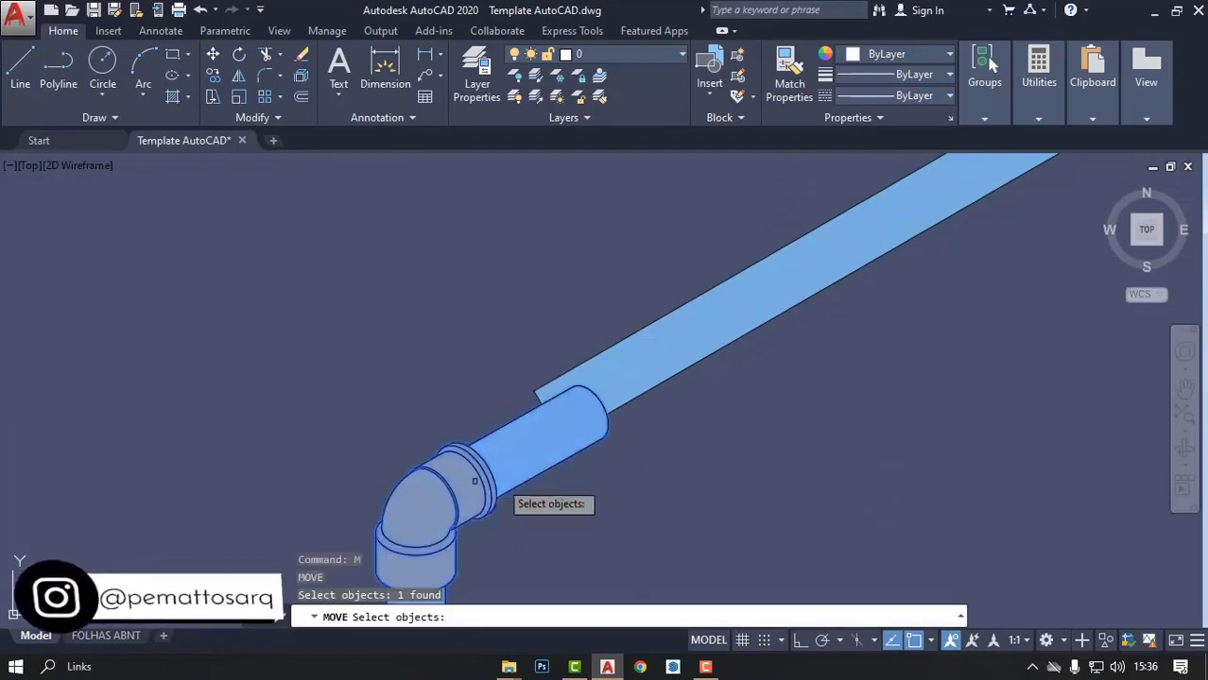
key("Return")
left_click(572, 388)
left_click(639, 342)
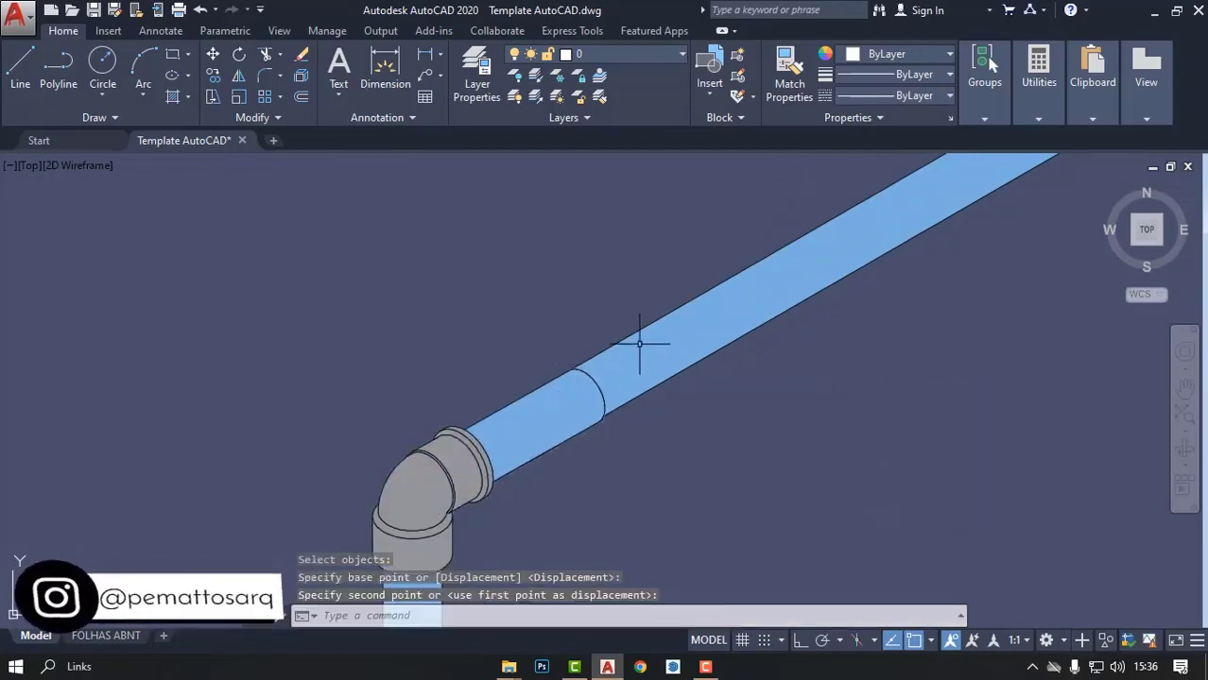
scroll(512, 431, "down", 5)
scroll(482, 495, "up", 4)
Step: Copy a tee to the middle of the diagonal pipe
type("co")
key("Return")
key("Return")
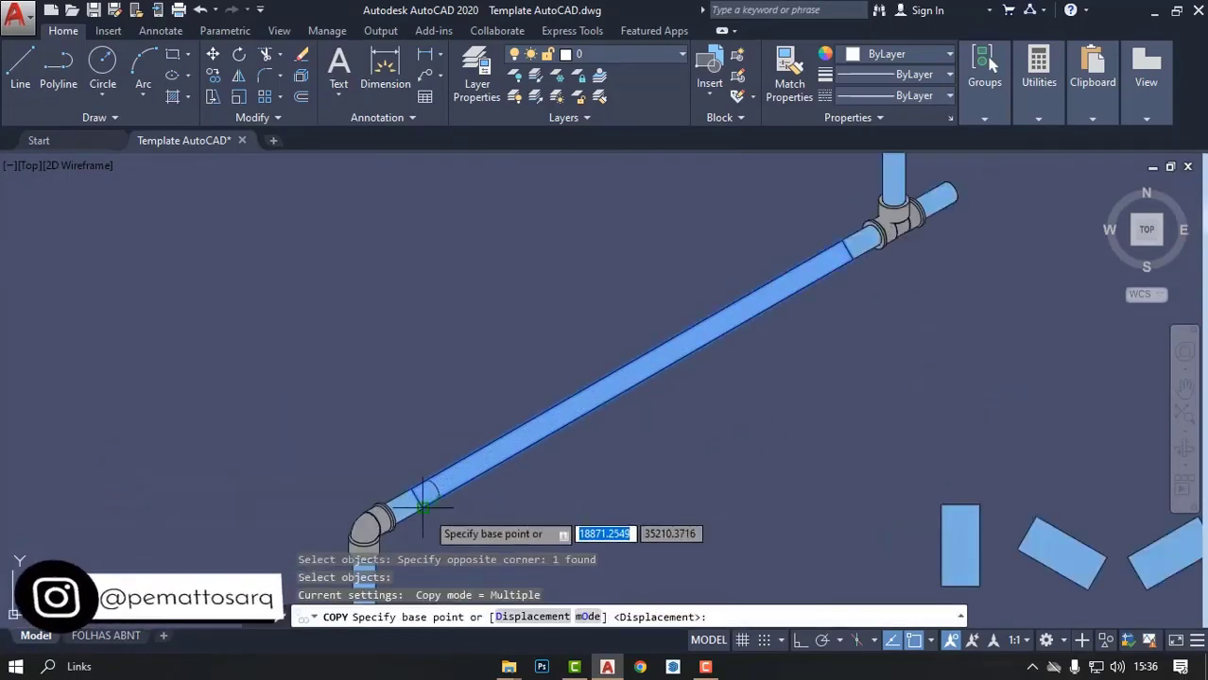
left_click(423, 493)
middle_click_drag(983, 231, 605, 401)
left_click(570, 389)
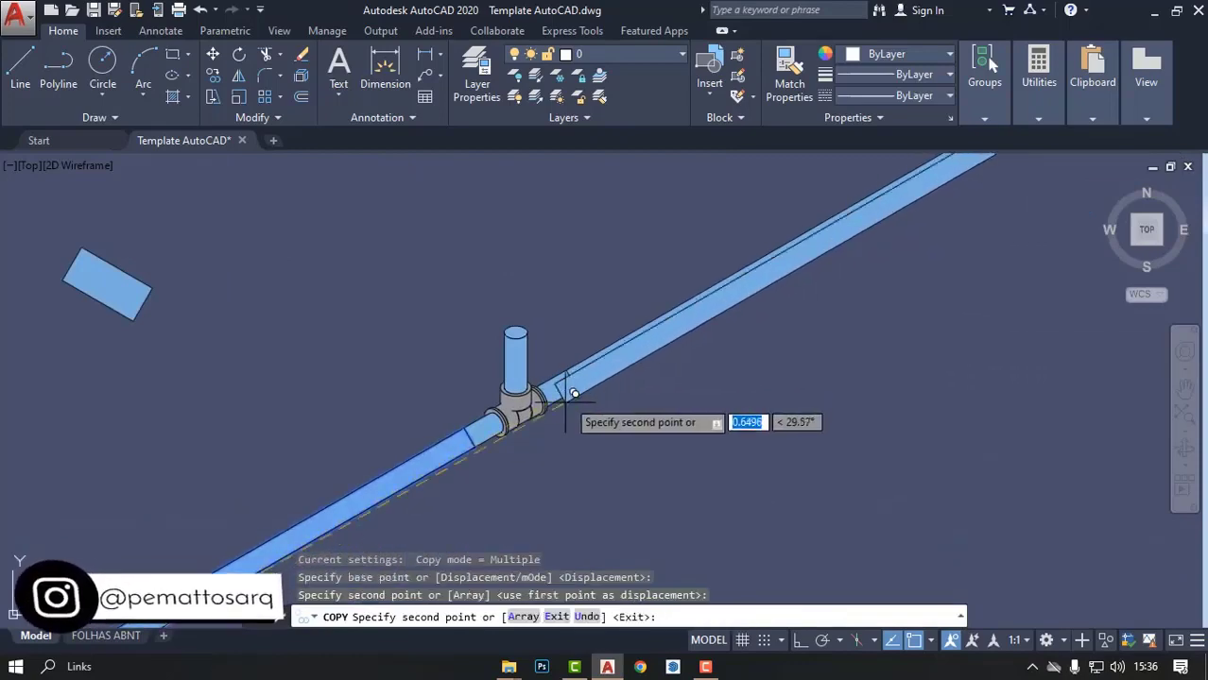
scroll(562, 392, "down", 3)
scroll(598, 433, "up", 3)
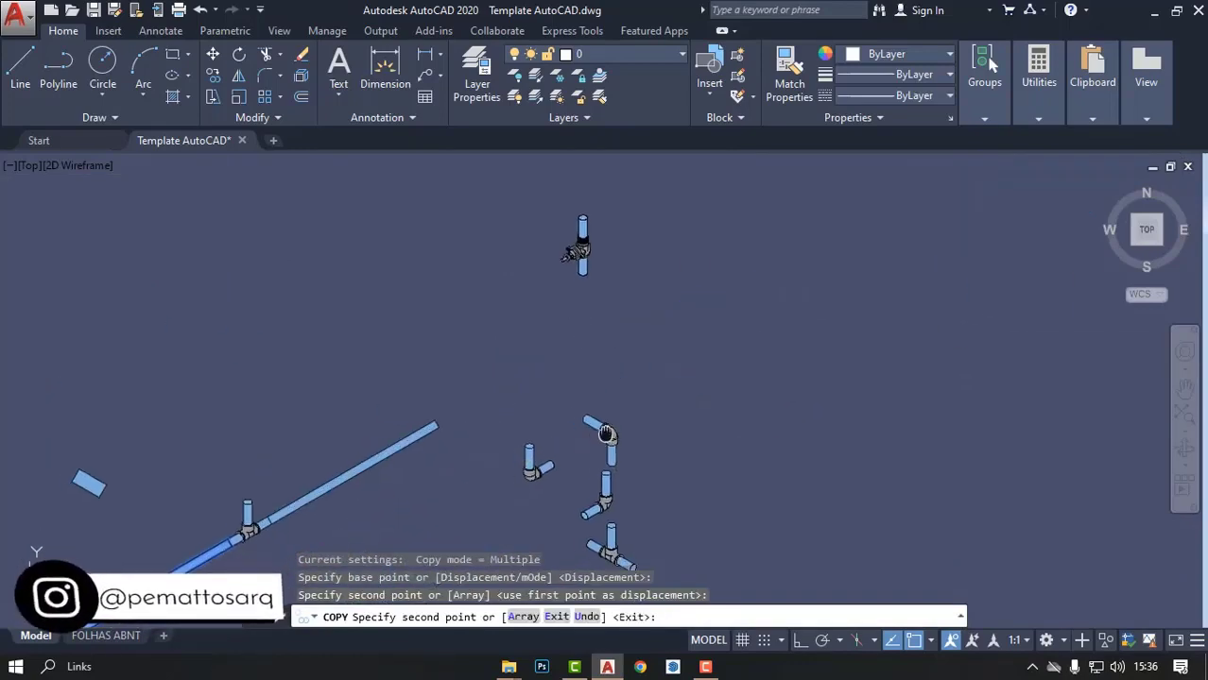
key("Escape")
Step: Move the other elbow to the diagonal pipe's upper end
key("Return")
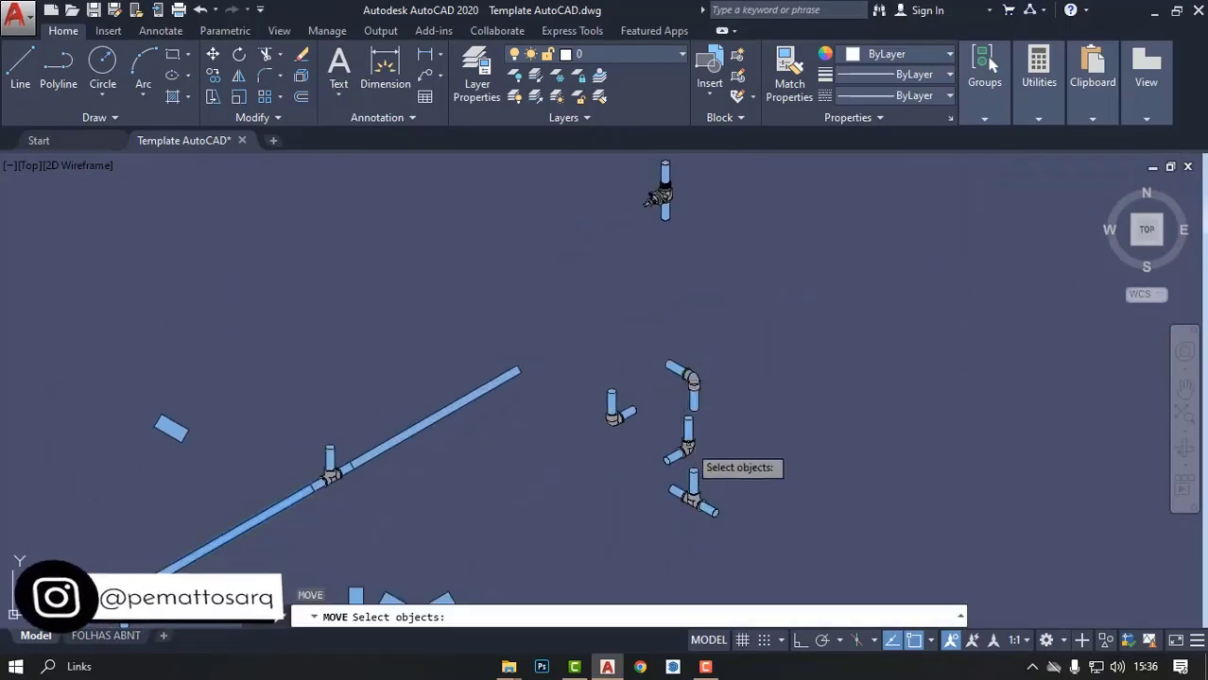
left_click(667, 462)
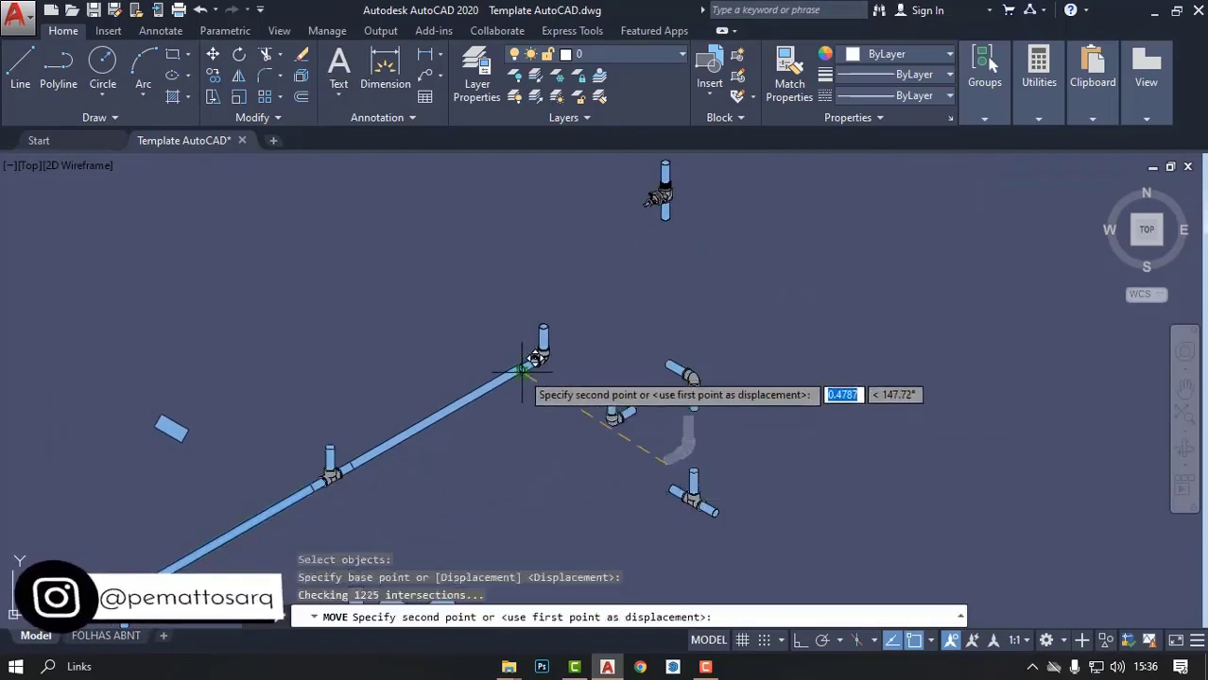
scroll(521, 372, "up", 3)
left_click(487, 390)
scroll(494, 359, "up", 1)
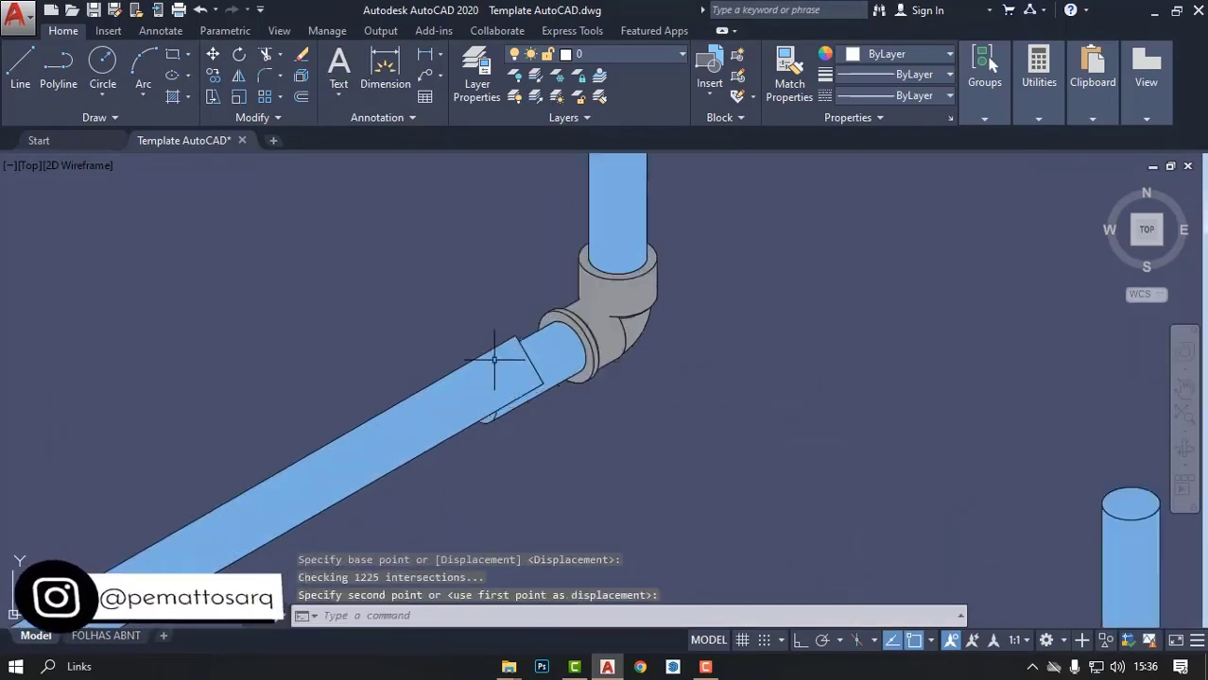
type("M")
Step: Nudge the upper elbow so it sits flush on the pipe end
key("Return")
left_click(567, 369)
scroll(576, 378, "up", 1)
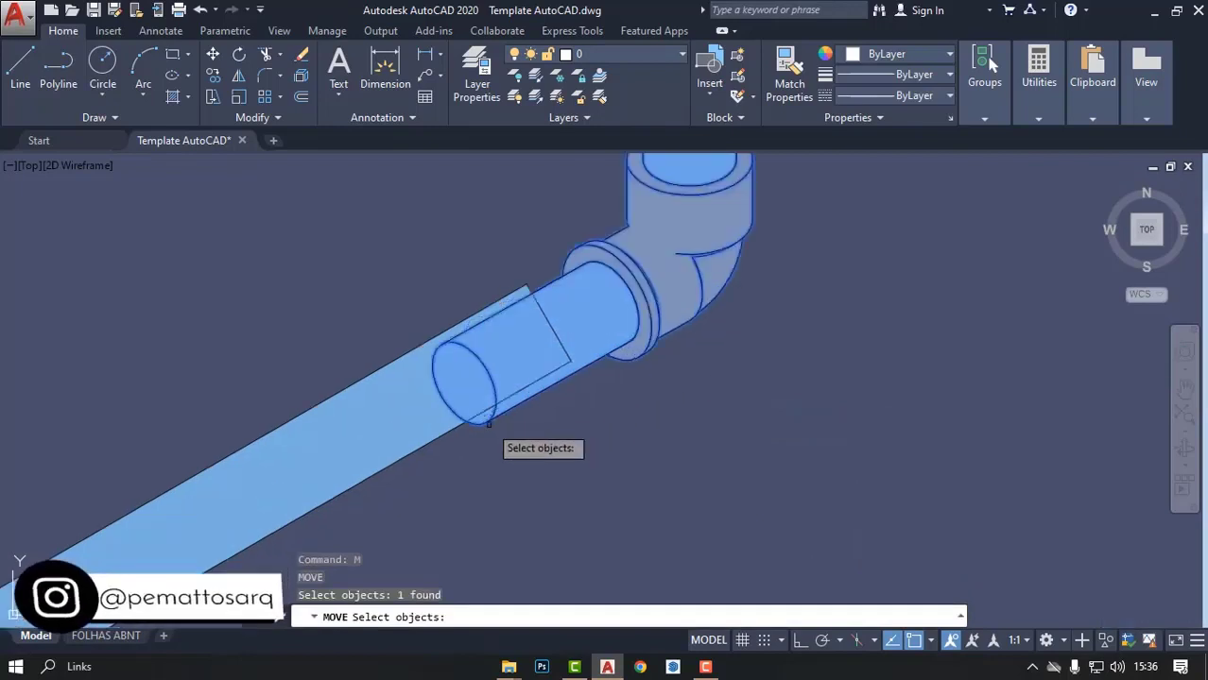
key("Return")
left_click(471, 416)
left_click(467, 416)
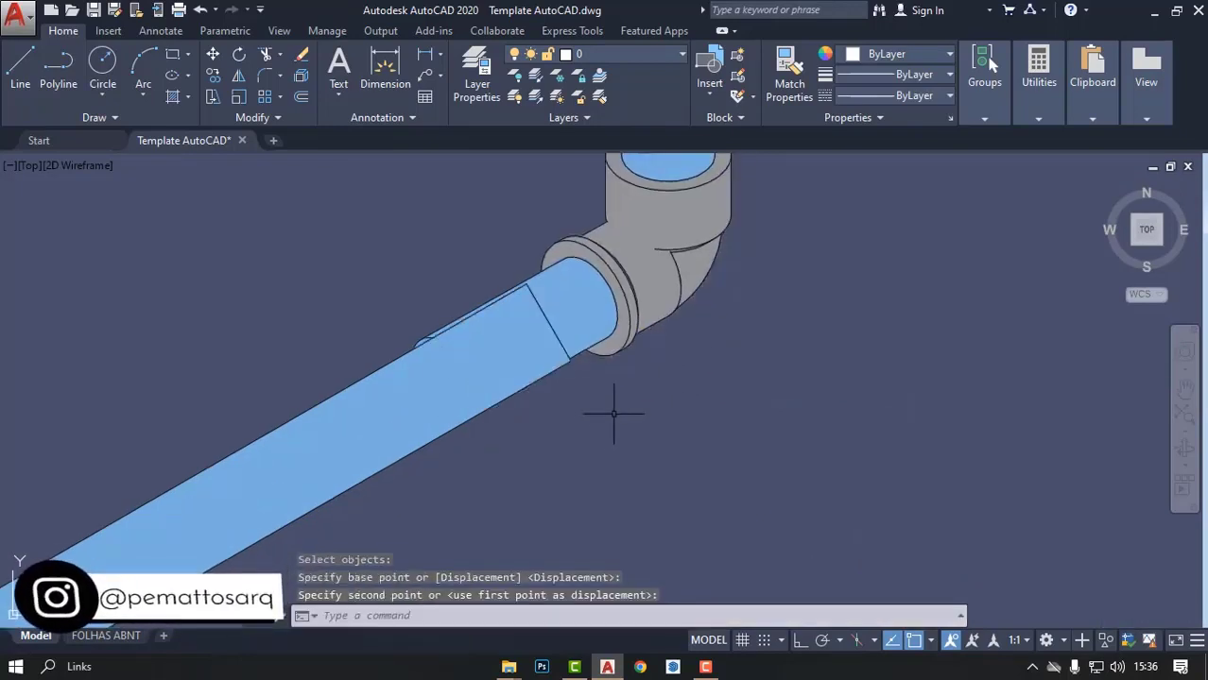
scroll(624, 425, "down", 5)
scroll(662, 420, "down", 2)
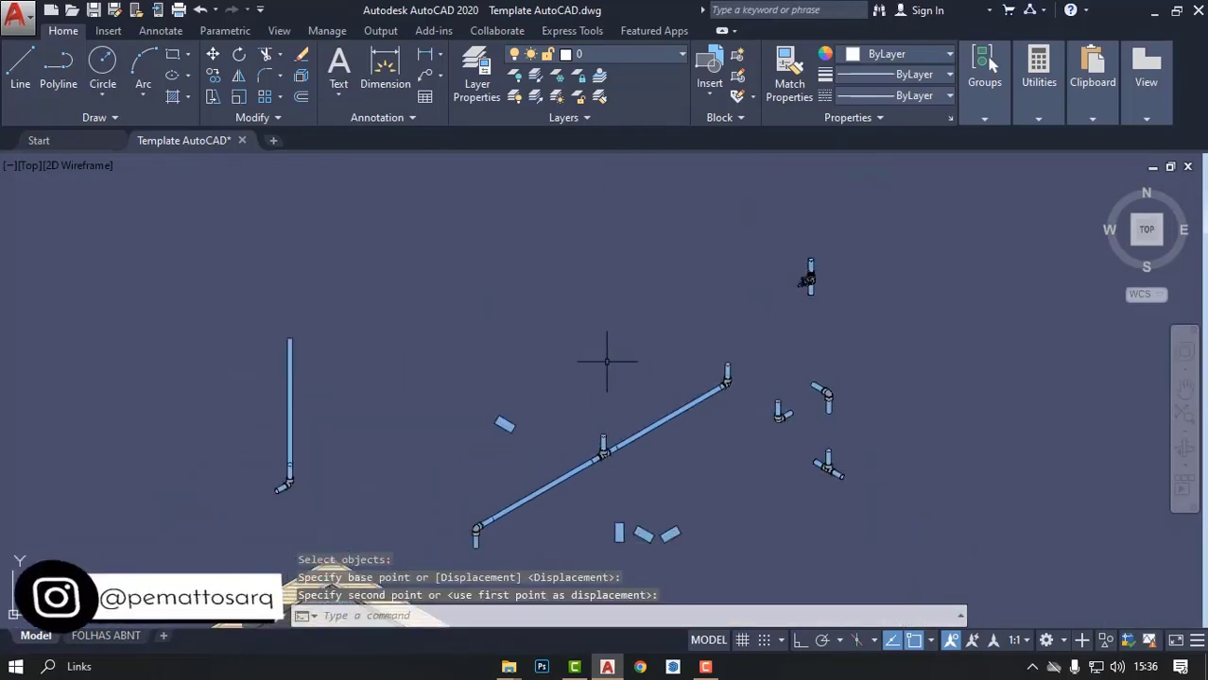
Step: Copy the vertical pipe from its bottom point onto the upper elbow and the middle tee
type("co")
key("Return")
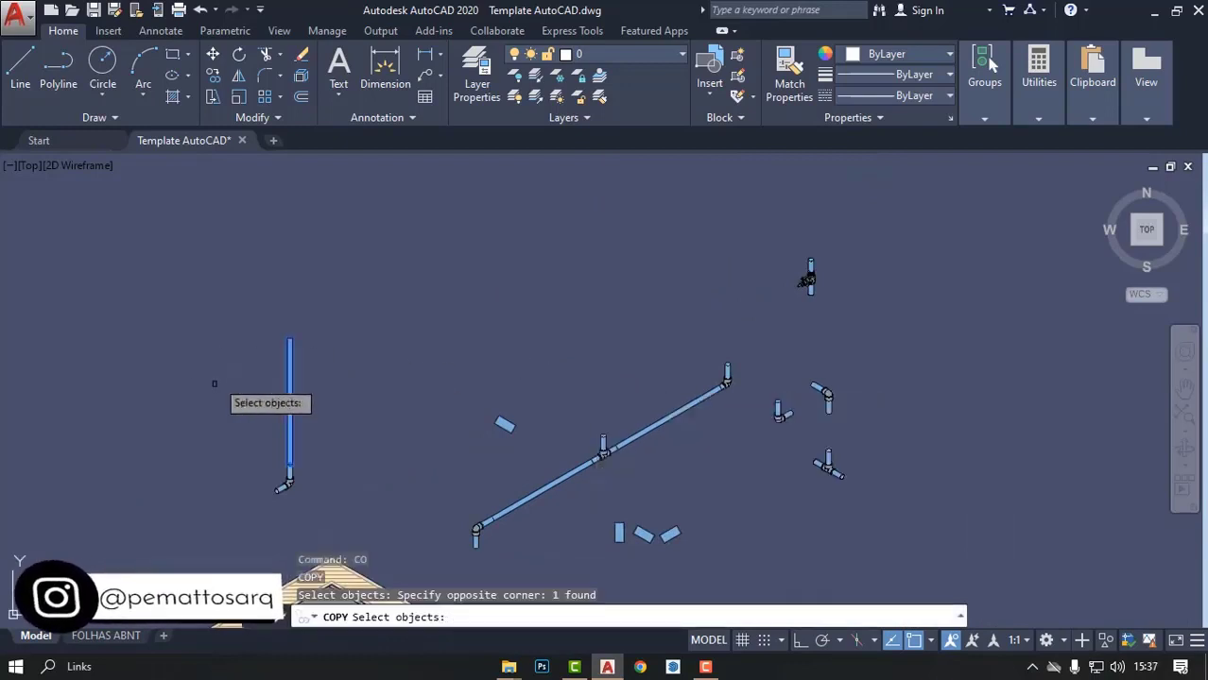
scroll(255, 453, "up", 3)
key("Return")
left_click(337, 490)
scroll(182, 463, "down", 2)
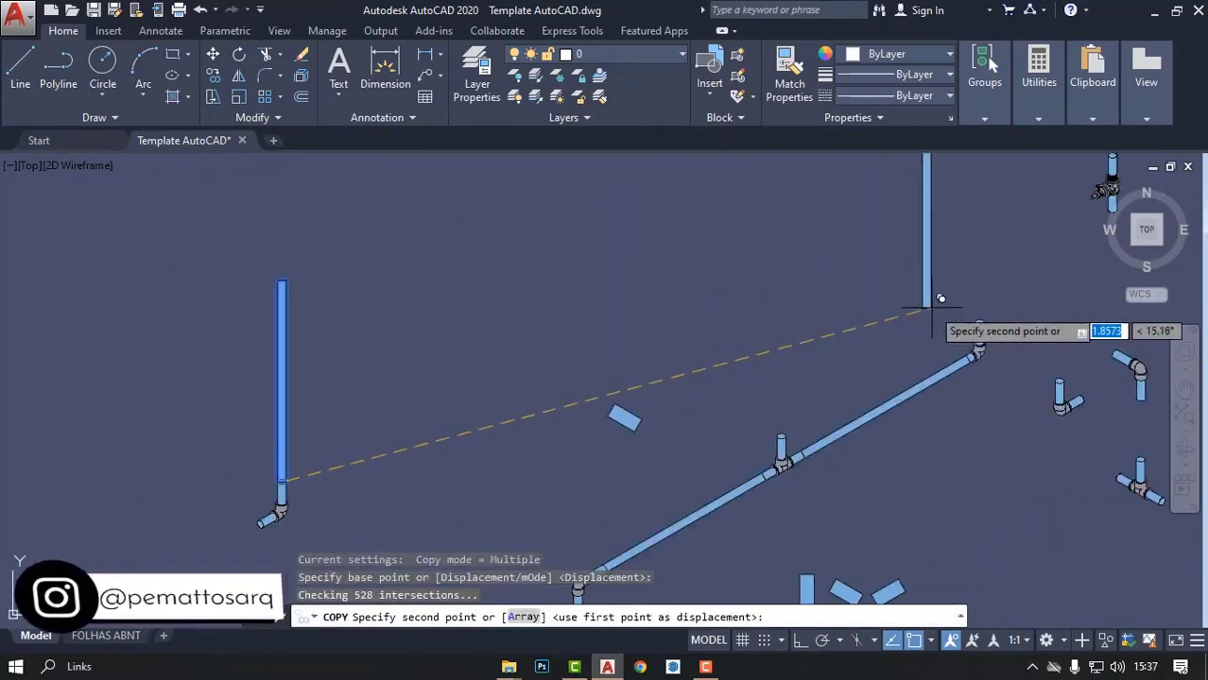
scroll(945, 302, "up", 10)
scroll(838, 327, "down", 1)
left_click(835, 330)
scroll(756, 345, "down", 4)
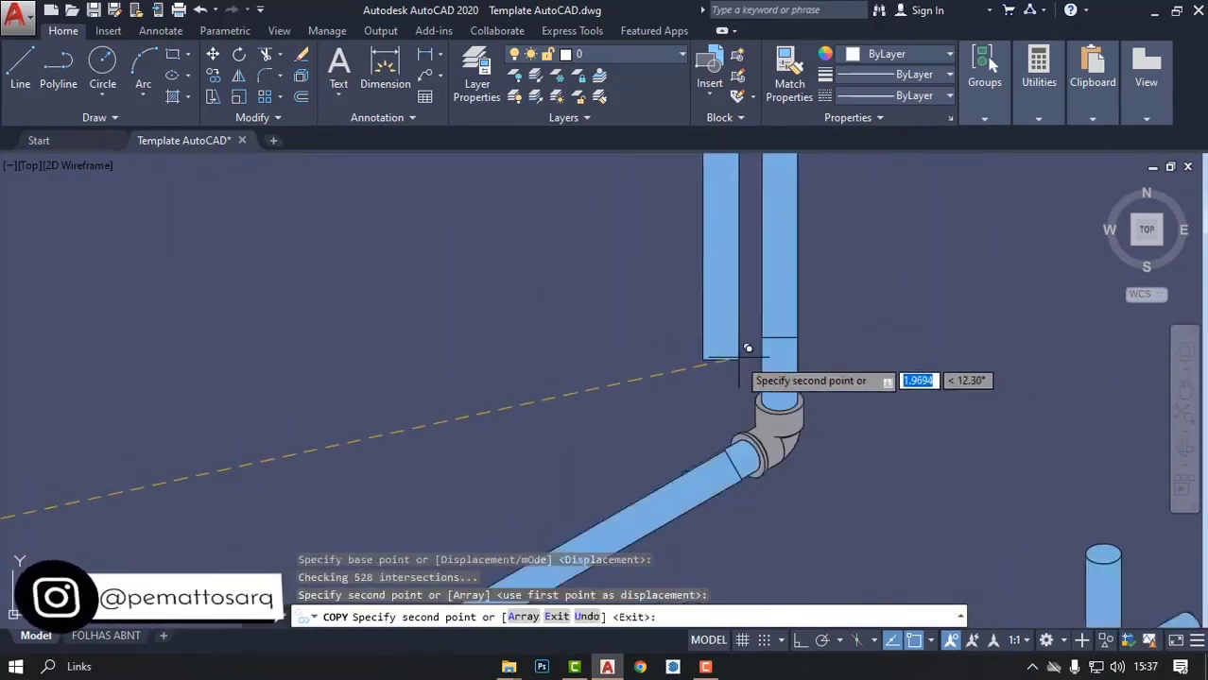
scroll(747, 349, "down", 5)
scroll(567, 391, "up", 5)
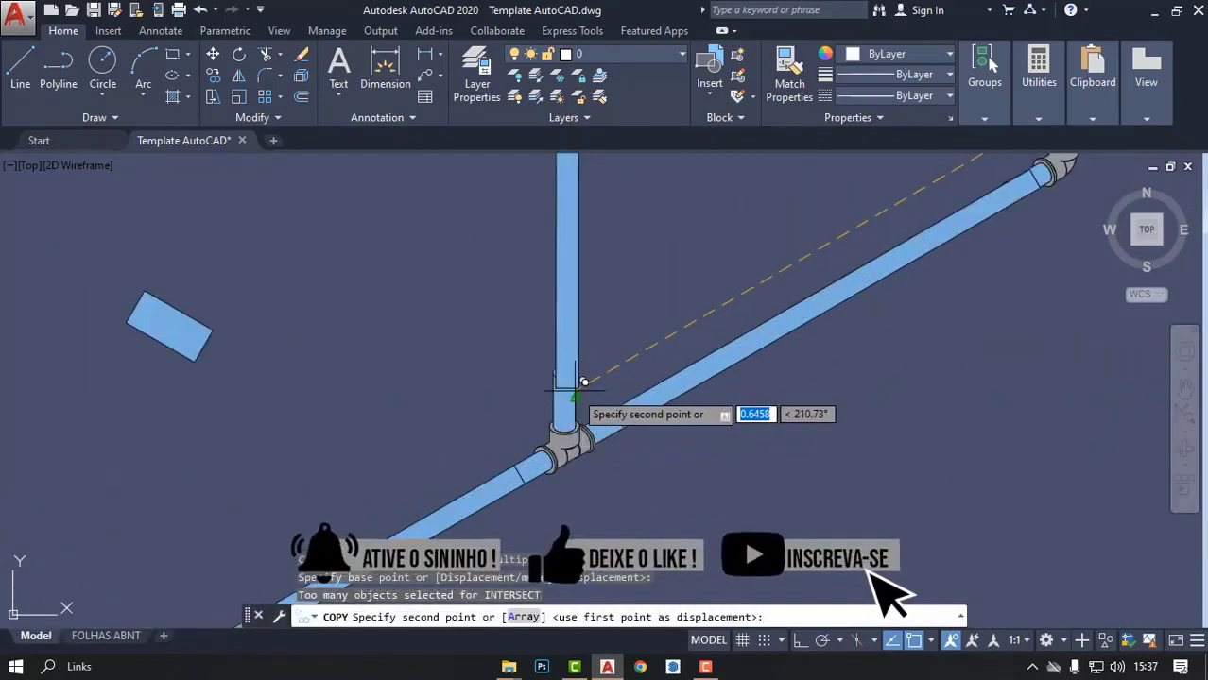
left_click(567, 378)
key("Escape")
Step: Move the riser copy at the tee so it seats properly into the tee
scroll(597, 344, "up", 3)
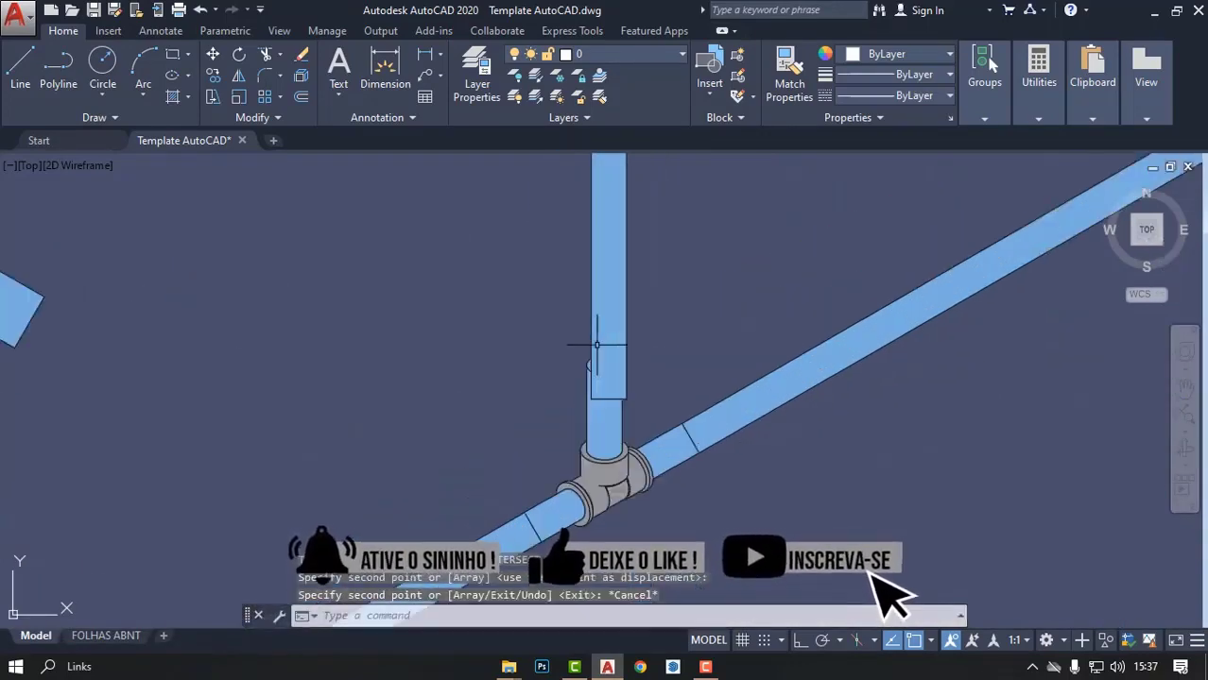
type("m")
key("Return")
left_click(641, 261)
left_click(577, 397)
scroll(604, 359, "up", 2)
key("Return")
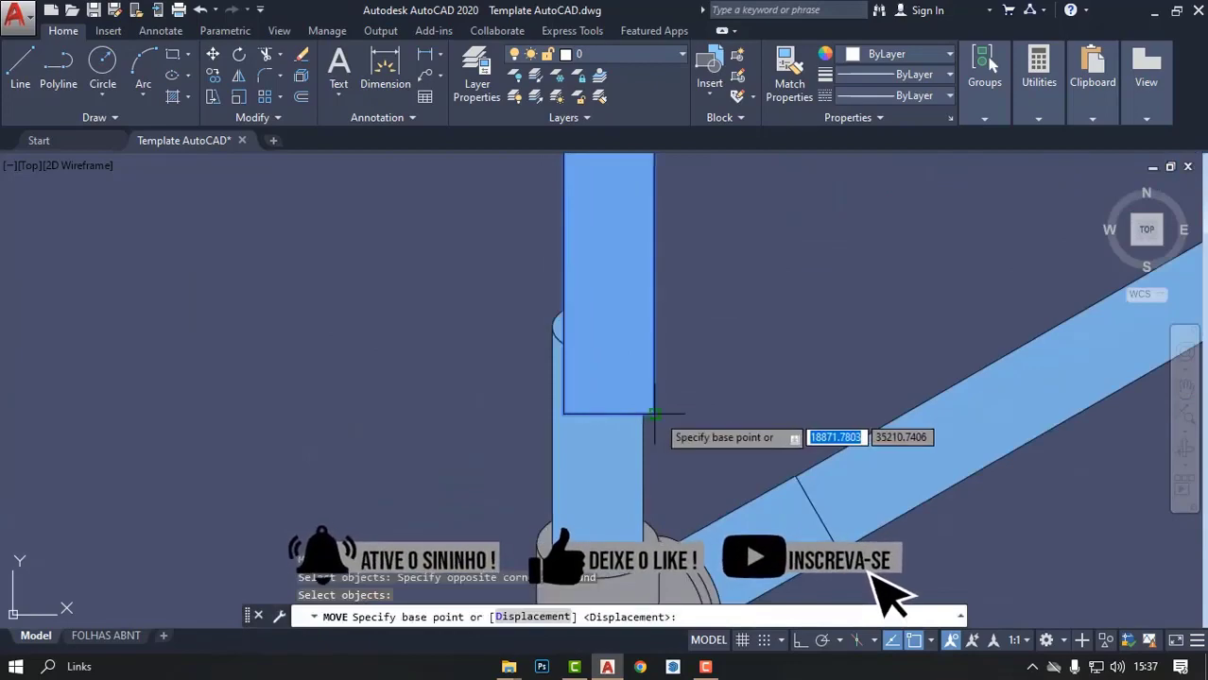
left_click(643, 422)
left_click(655, 410)
scroll(669, 378, "down", 5)
scroll(690, 425, "down", 5)
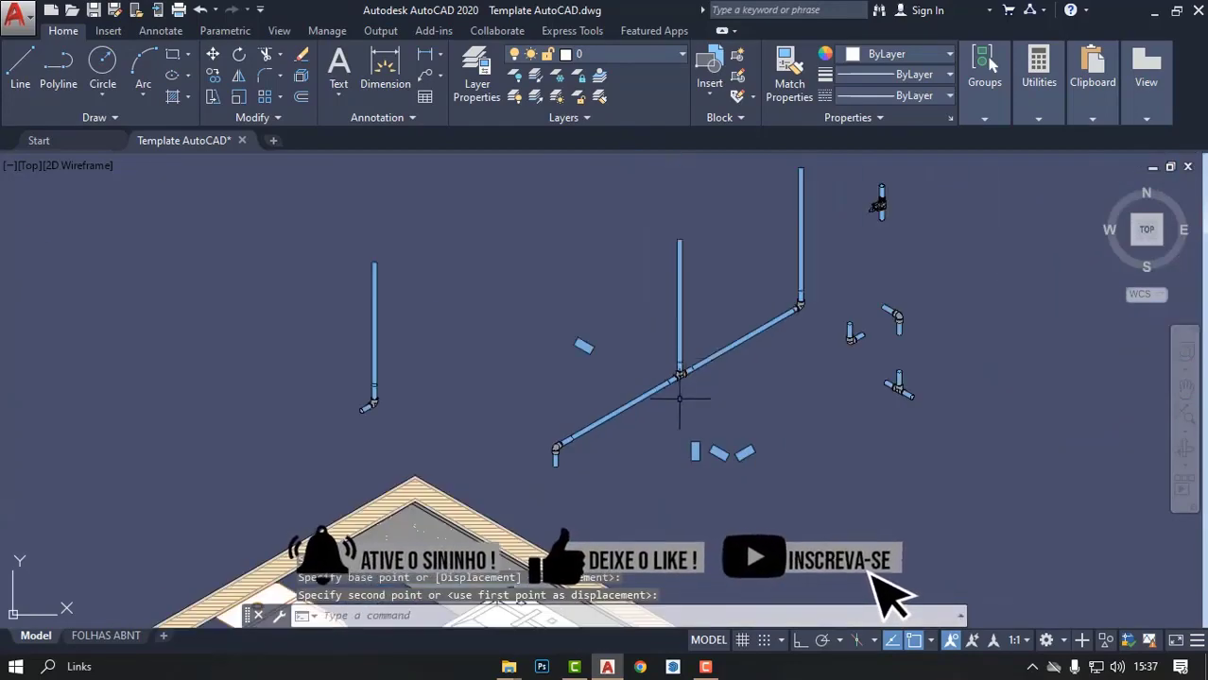